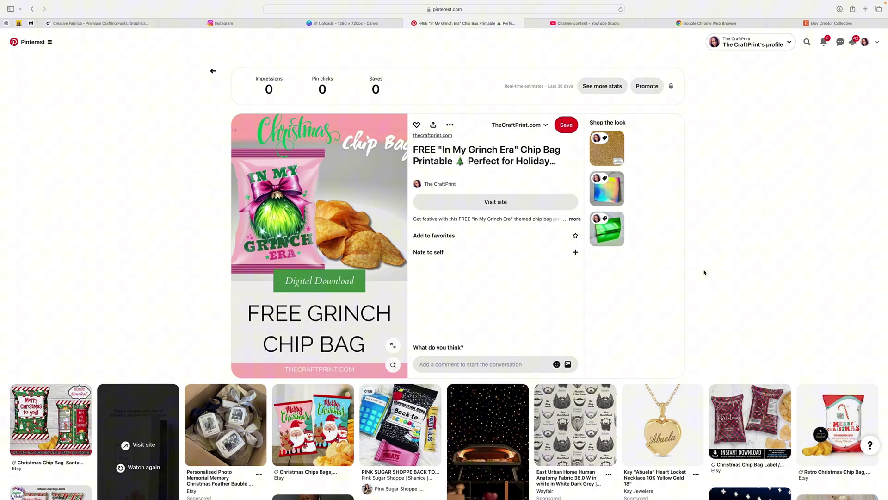
Open the 'Christmas dice game, holiday party game' Etsy pin from the home feed.
scroll(705, 271, "down", 1)
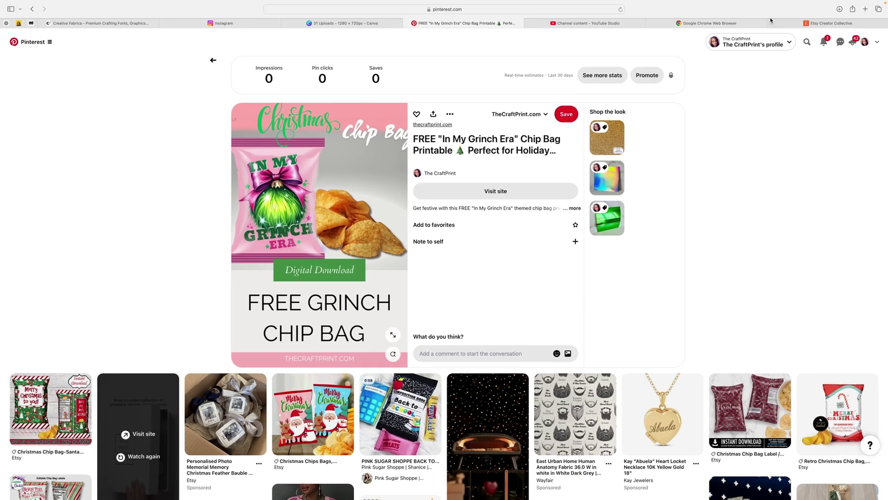
mouse_move(747, 4)
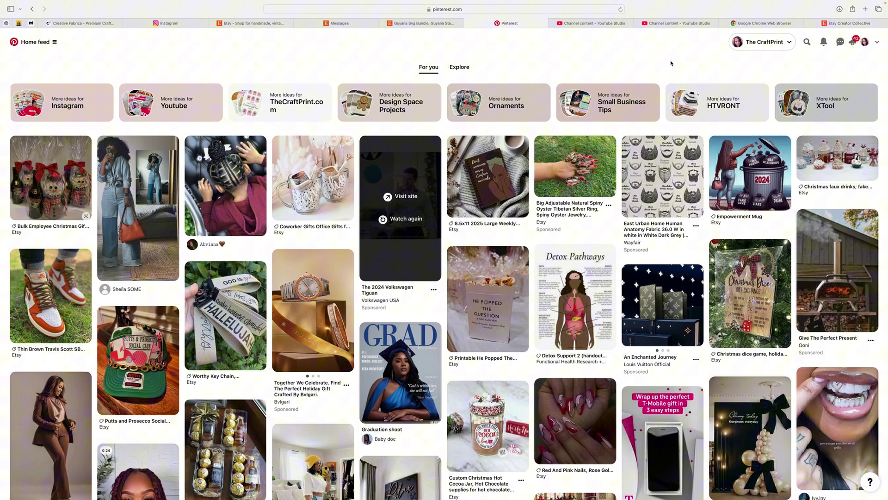
left_click(741, 278)
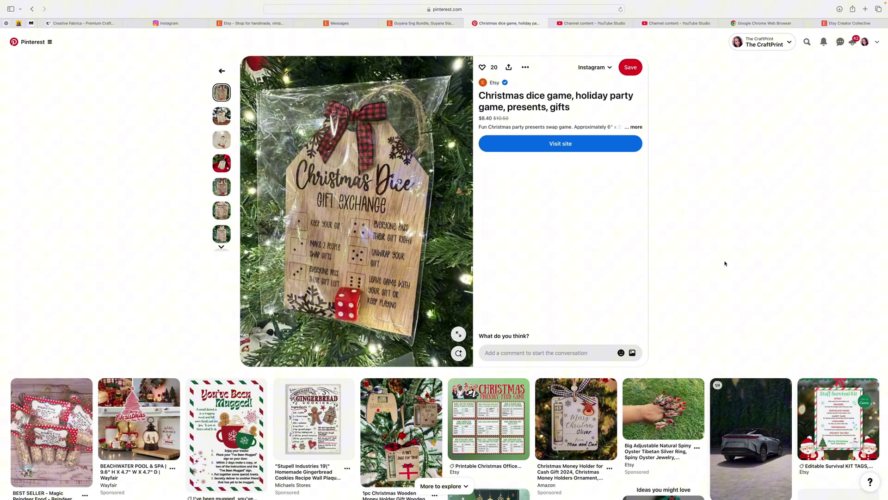
Browse the profile's Created pins and preview the Grandma's Perfect Batch ornament pin.
left_click(865, 42)
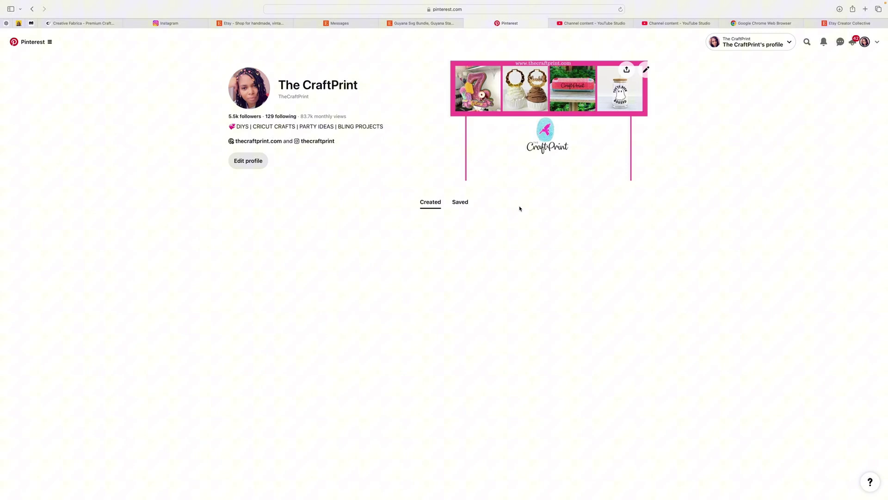
scroll(481, 201, "down", 3)
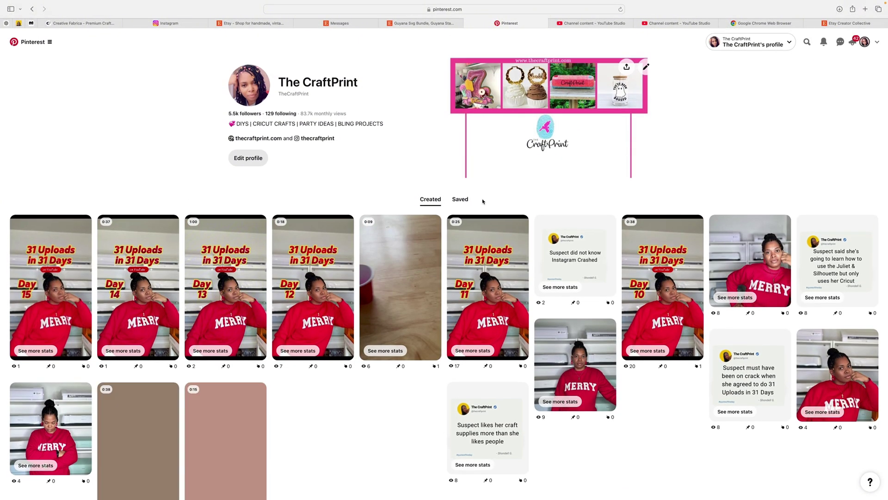
scroll(482, 201, "down", 4)
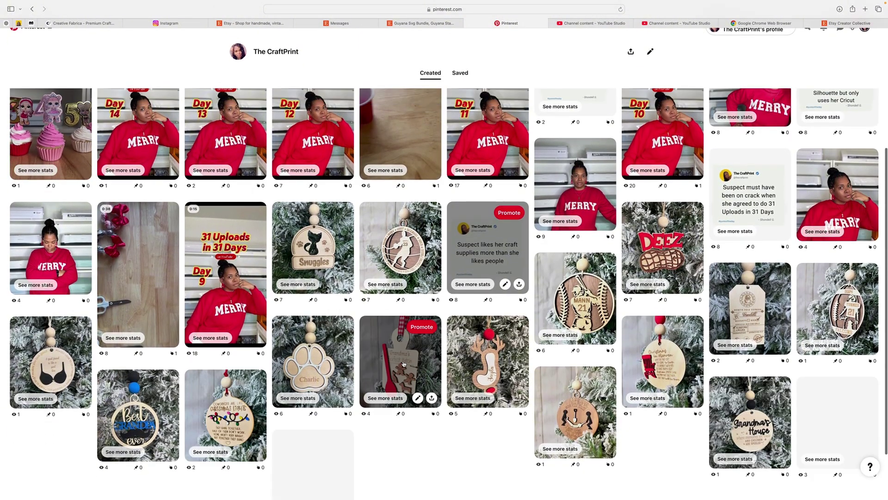
left_click(403, 363)
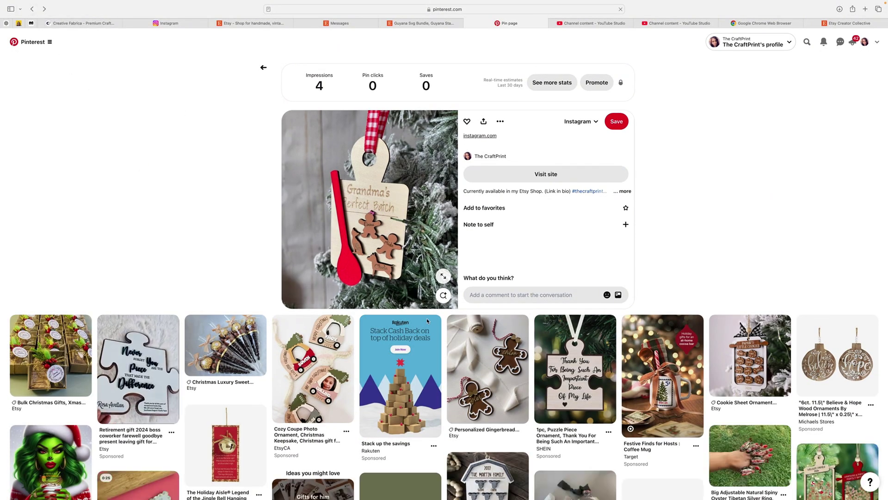
left_click(33, 10)
Preview the DIY Liquor Bottle Holder Ornament pin, then return to the Created grid.
scroll(426, 303, "down", 5)
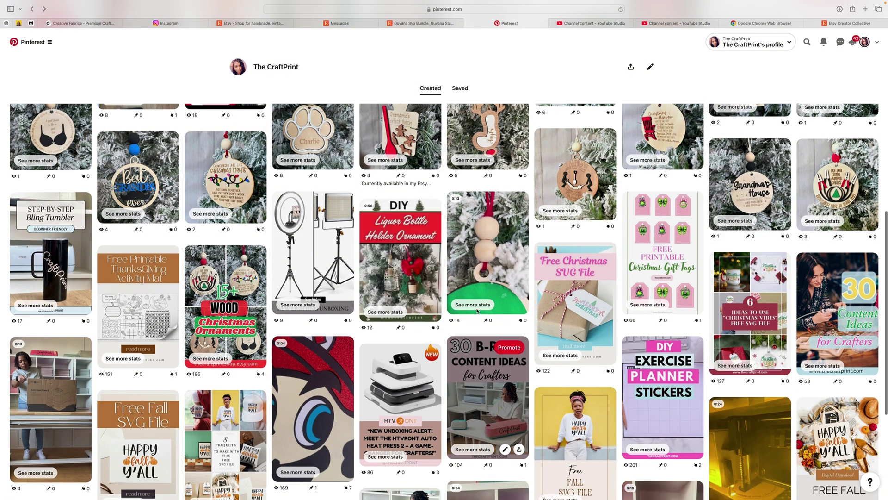
left_click(414, 255)
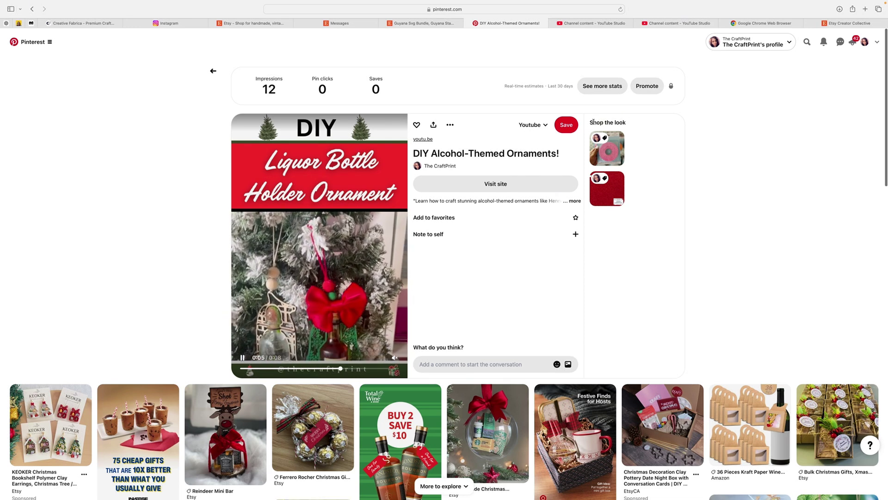
mouse_move(615, 158)
mouse_move(613, 191)
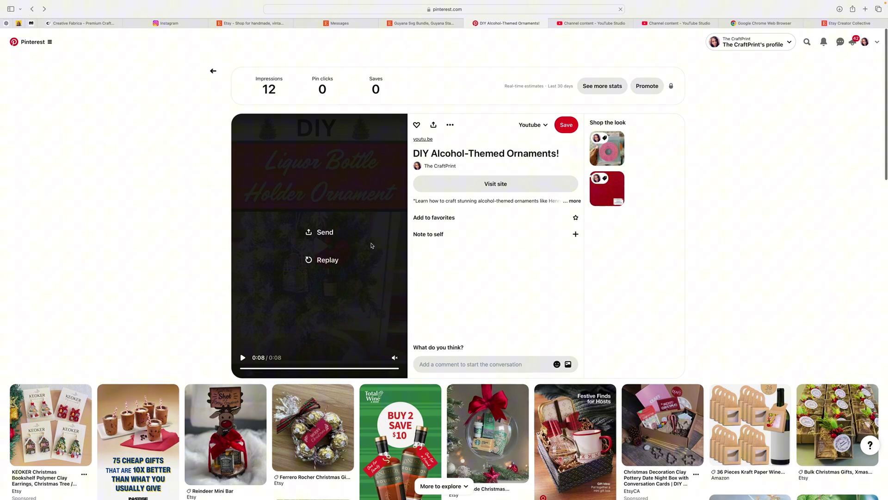
key("super+bracketleft")
scroll(531, 284, "down", 10)
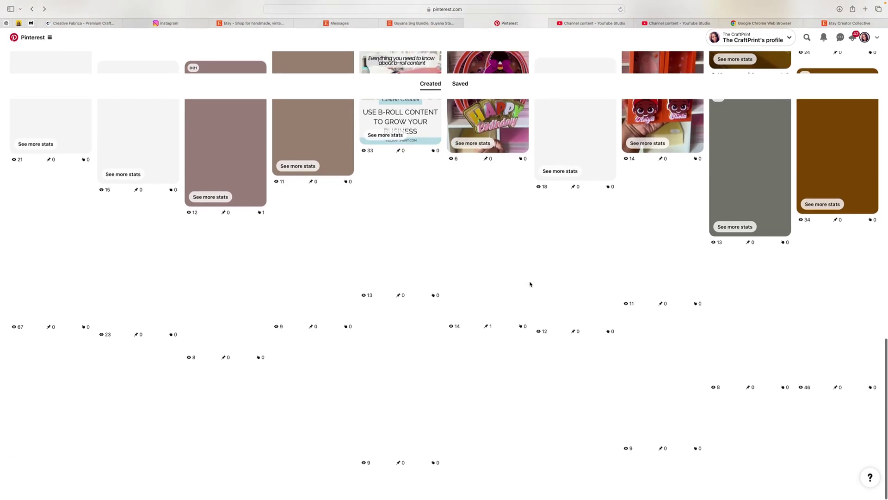
scroll(511, 276, "up", 1)
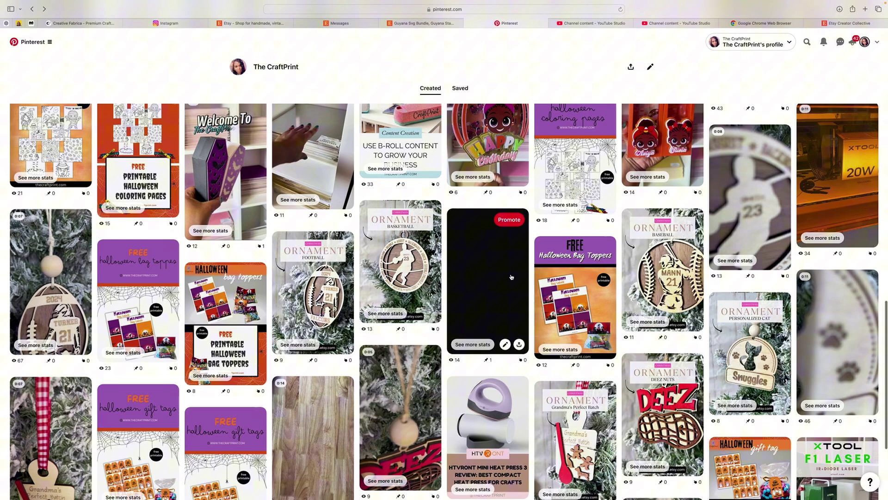
Review the Spooky Halloween Bag Toppers pin's shop-the-look products, then open the Pinterest menu.
left_click(563, 322)
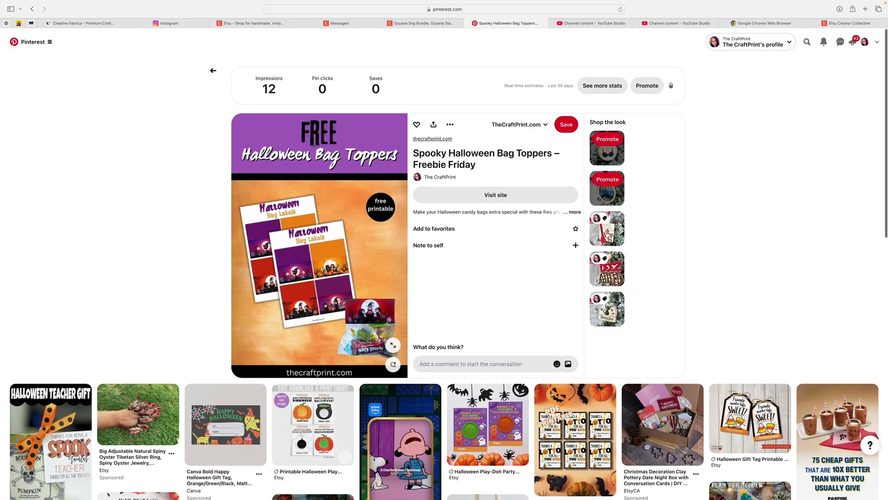
scroll(657, 287, "down", 5)
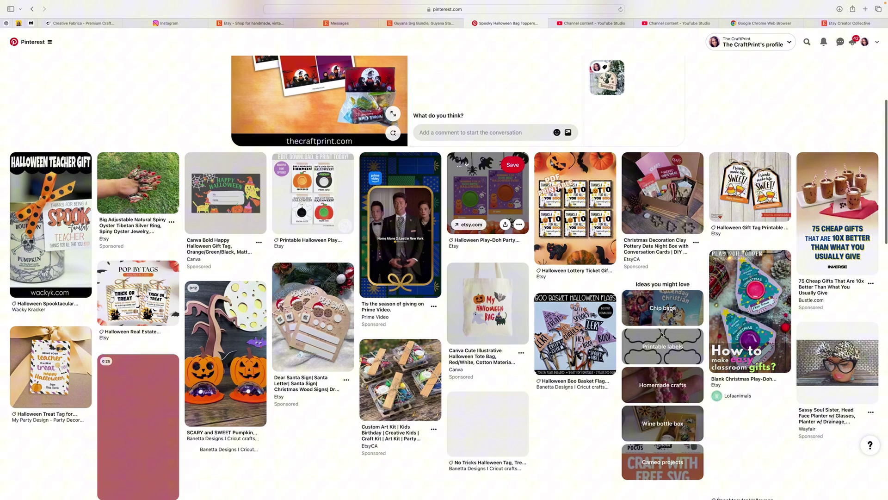
scroll(662, 334, "down", 2)
scroll(537, 327, "up", 8)
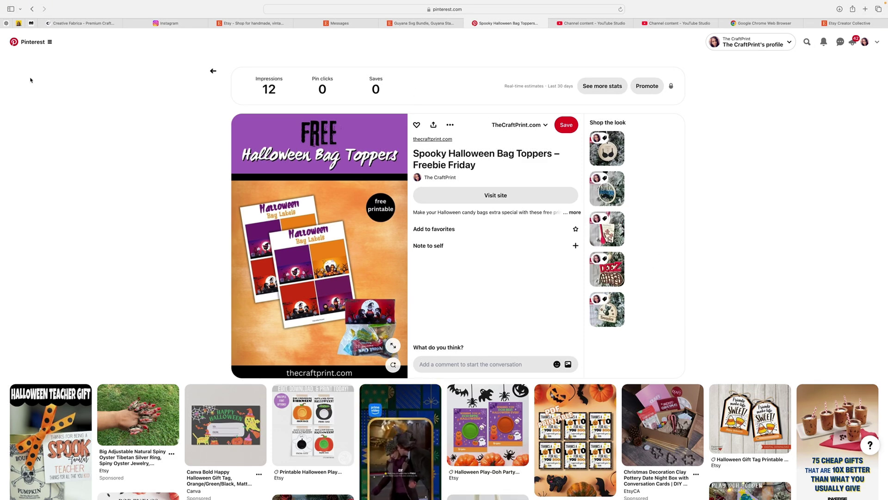
left_click(32, 43)
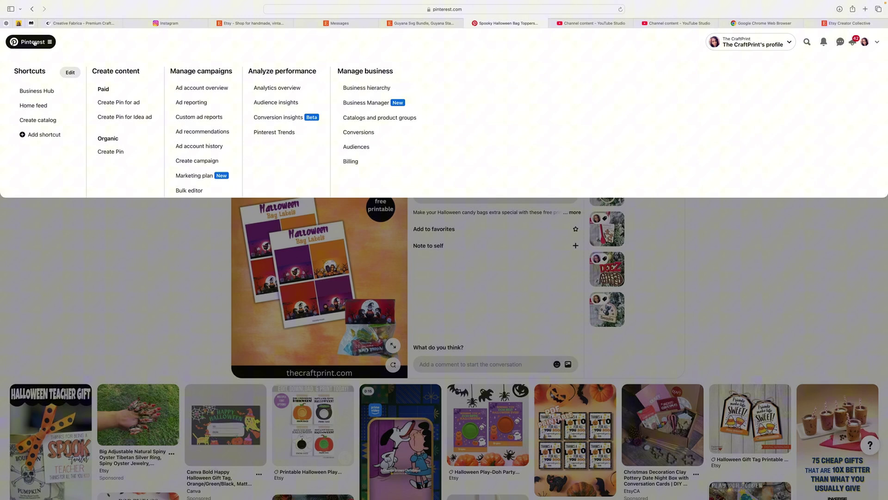
Create a new organic pin with 'grinch chip bag .png' uploaded from Downloads.
left_click(109, 152)
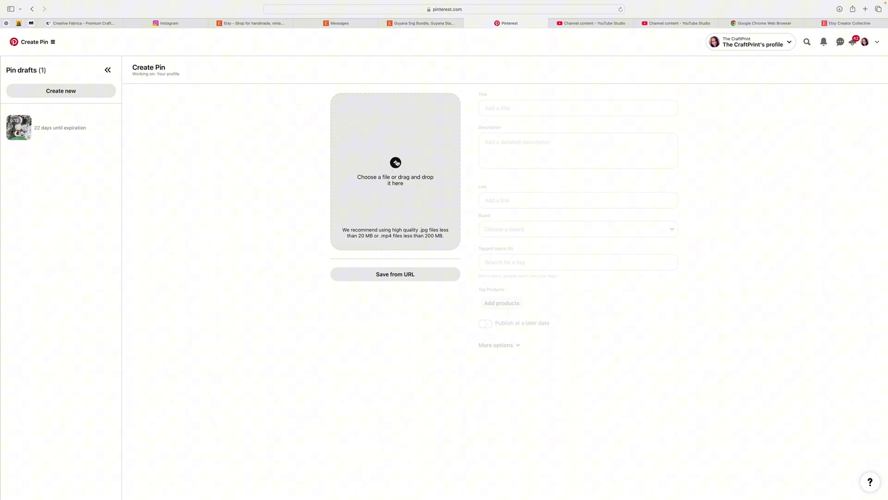
left_click(396, 162)
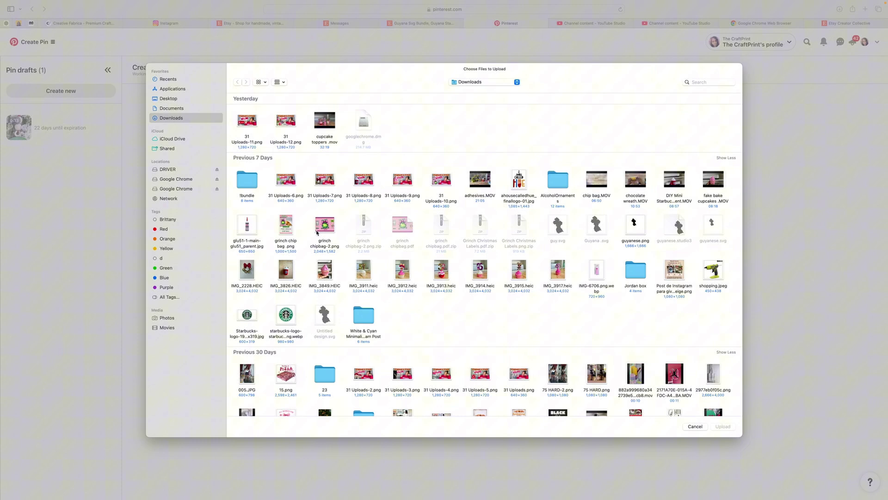
left_click(282, 222)
left_click(733, 429)
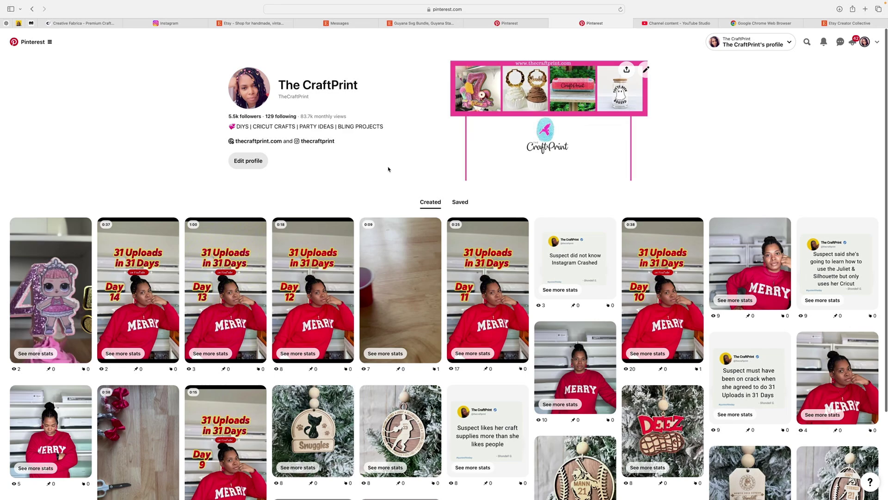
Check the Grinch draft's empty Title and Description fields, then switch to ChatGPT.
scroll(388, 169, "down", 3)
scroll(387, 169, "up", 3)
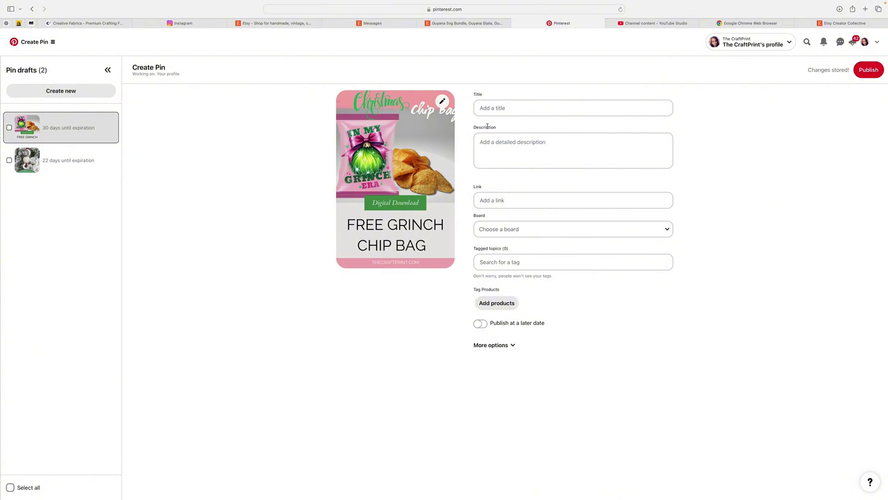
left_click(482, 107)
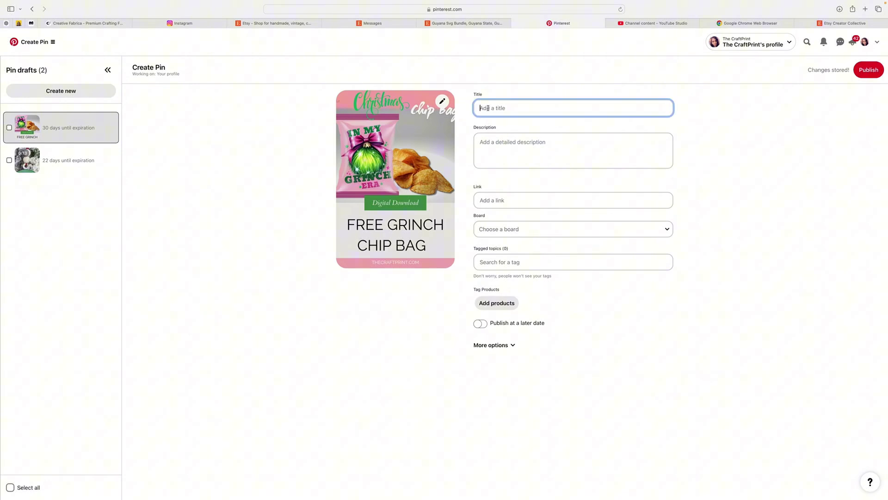
left_click(488, 142)
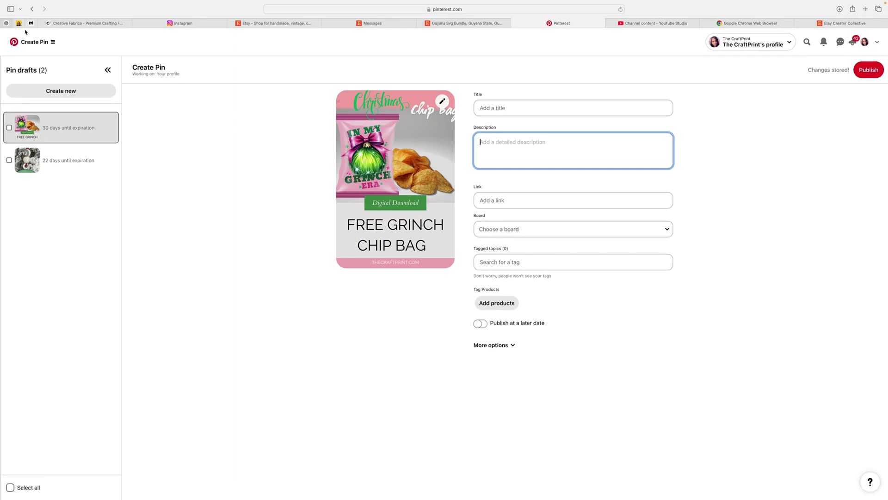
left_click(6, 23)
In a new chat, draft a prompt about the freebie Friday 'In my Grinch Era' chip bag post.
scroll(310, 126, "up", 3)
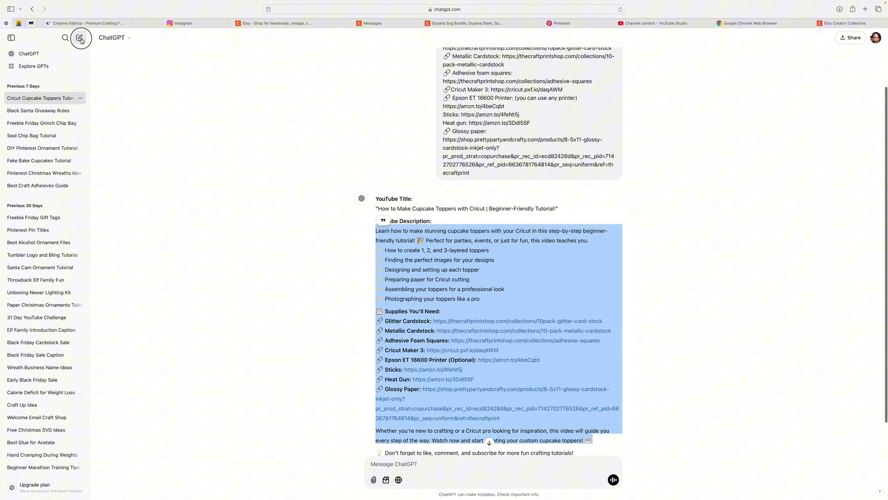
key("super+shift+o")
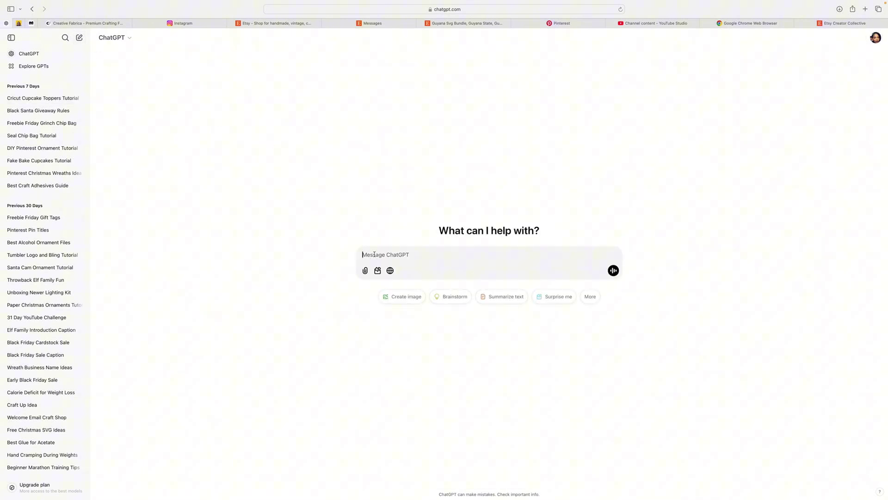
type("write a pinterest pin and title for my freebie fridau=")
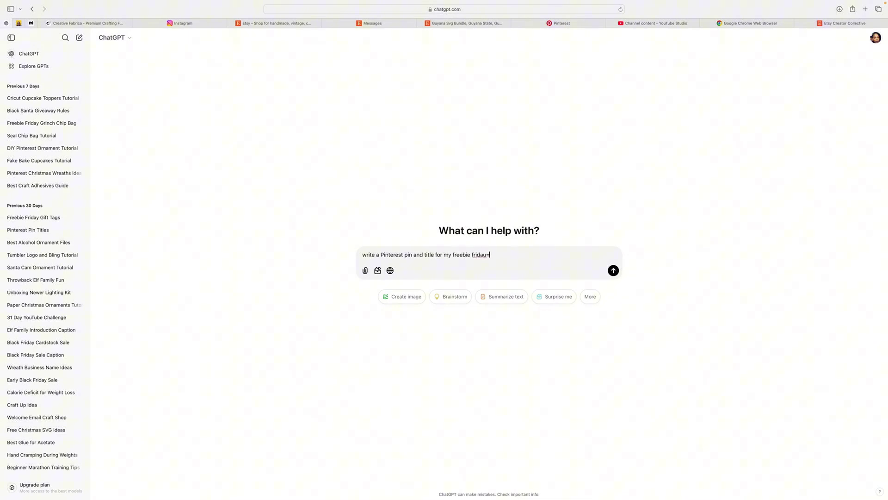
key("BackSpace")
key("BackSpace")
key("BackSpace")
type("y blog post")
type(".  the freebie is a \"In my Grin")
type("ch Era")
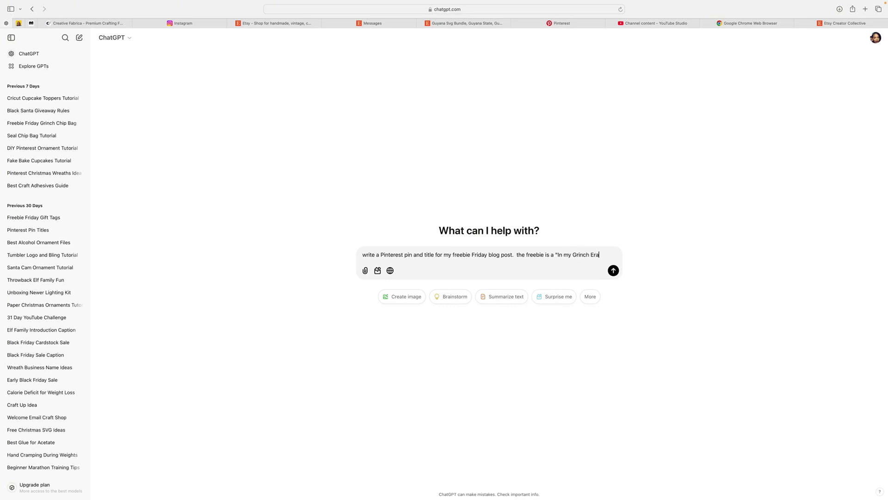
type("\" them")
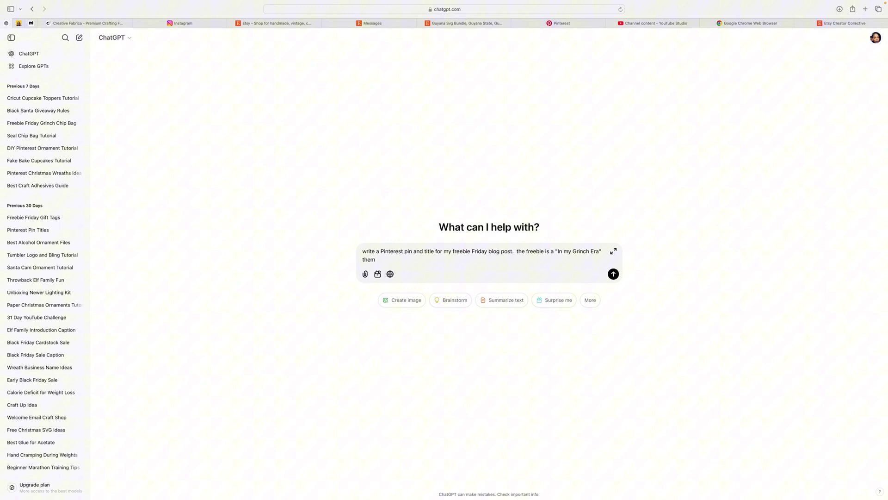
type("ed chip bag.")
Reword the prompt to request an engaging Pinterest pin title and description, and send it.
left_click(380, 252)
type("engaging")
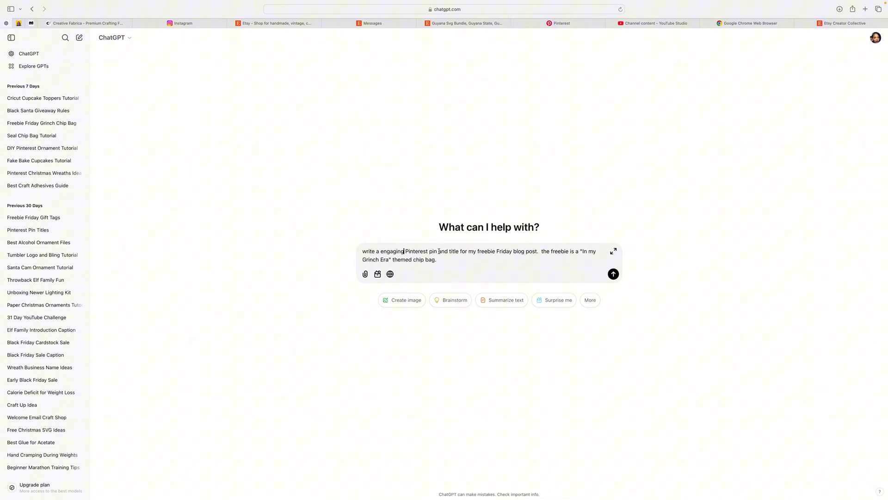
left_click_drag(449, 251, 430, 251)
key("BackSpace")
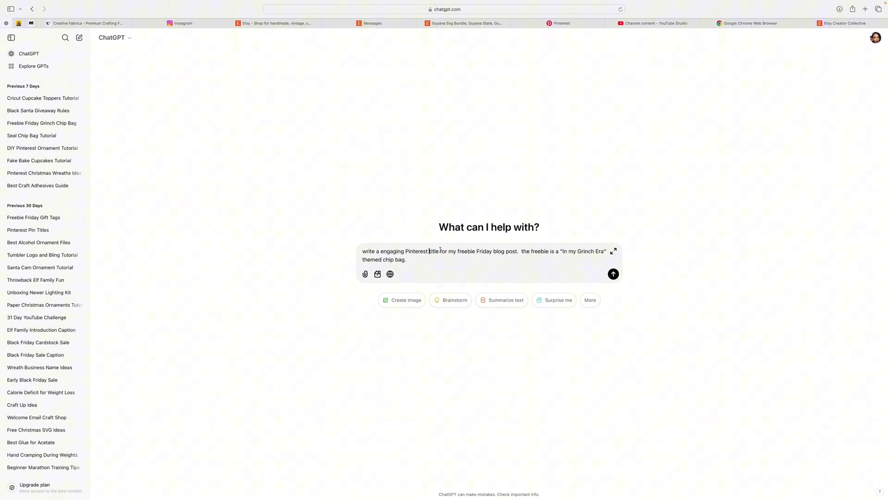
type("and ")
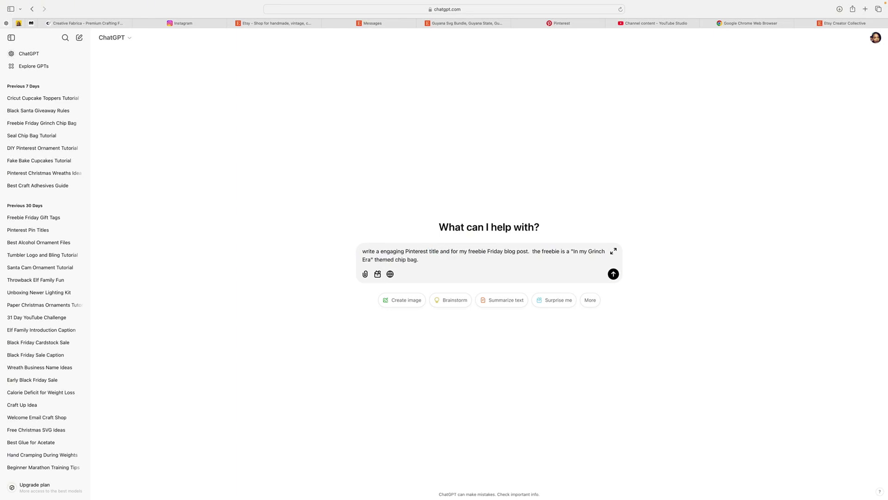
type("descript")
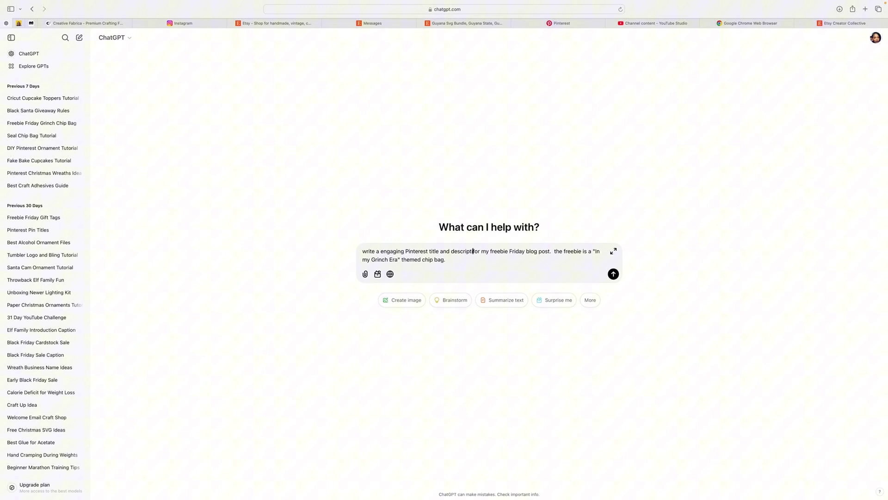
type("ion")
left_click(430, 252)
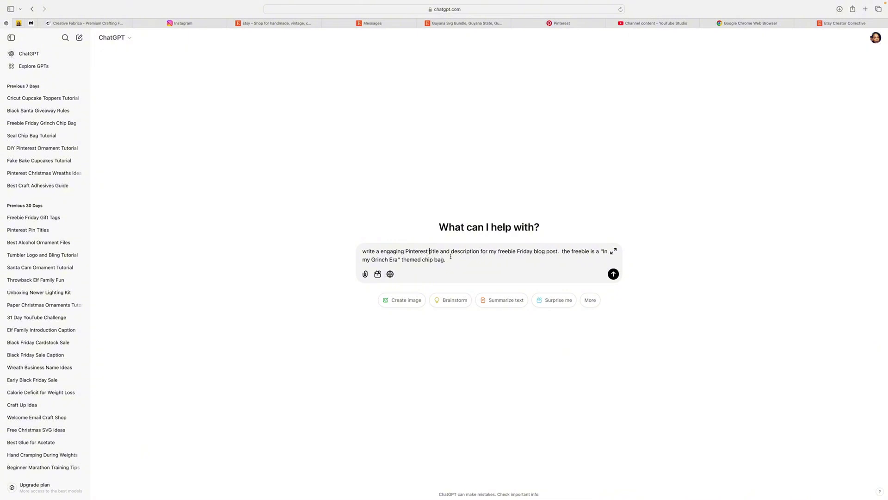
type("pin")
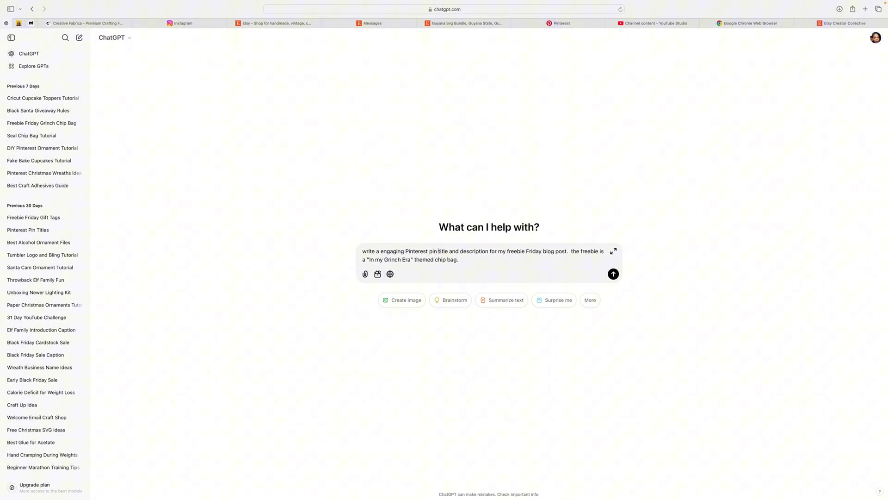
left_click(613, 274)
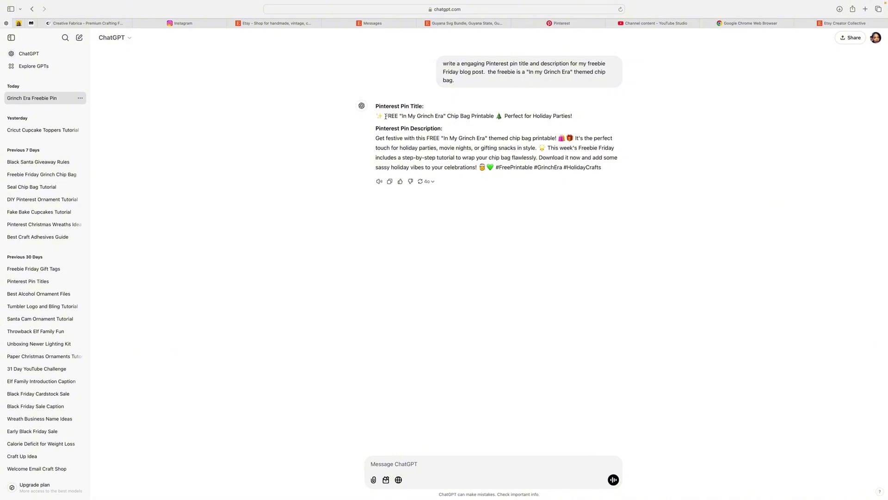
Copy the suggested Pinterest Pin Title line from ChatGPT's reply.
left_click_drag(385, 114, 573, 115)
right_click(574, 115)
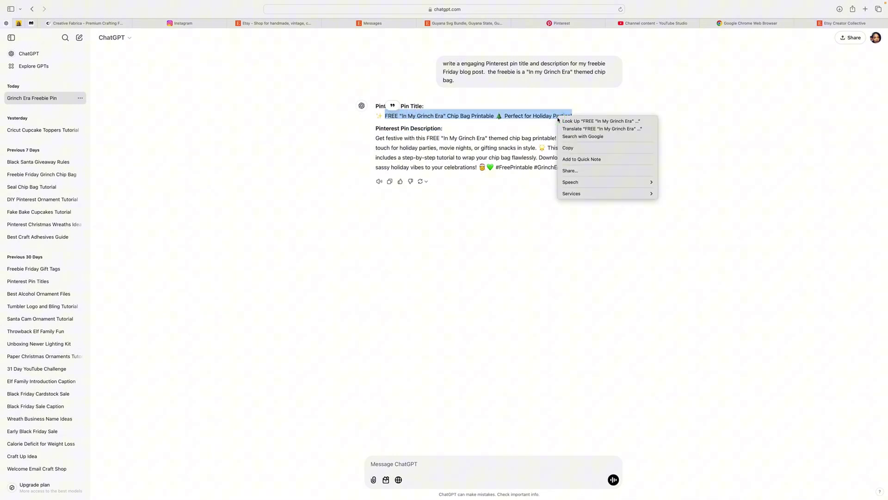
left_click(570, 147)
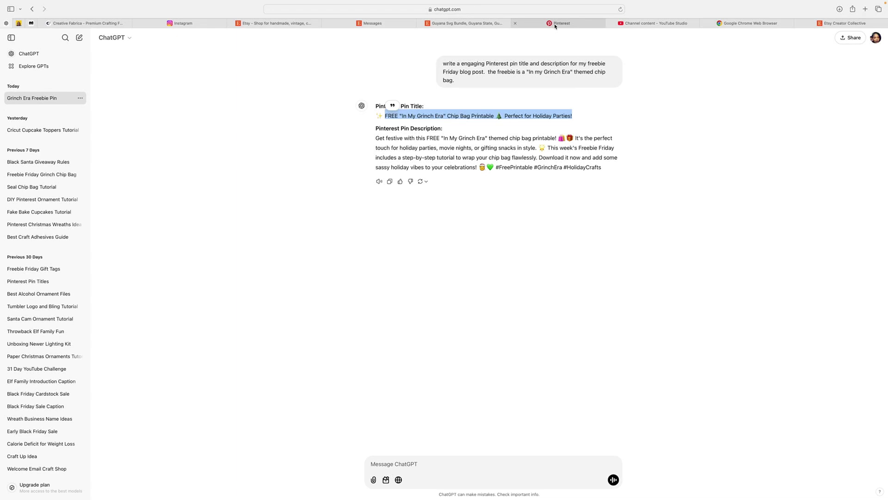
Paste the ChatGPT-written title into the Grinch pin's Title field.
left_click(533, 23)
left_click(489, 110)
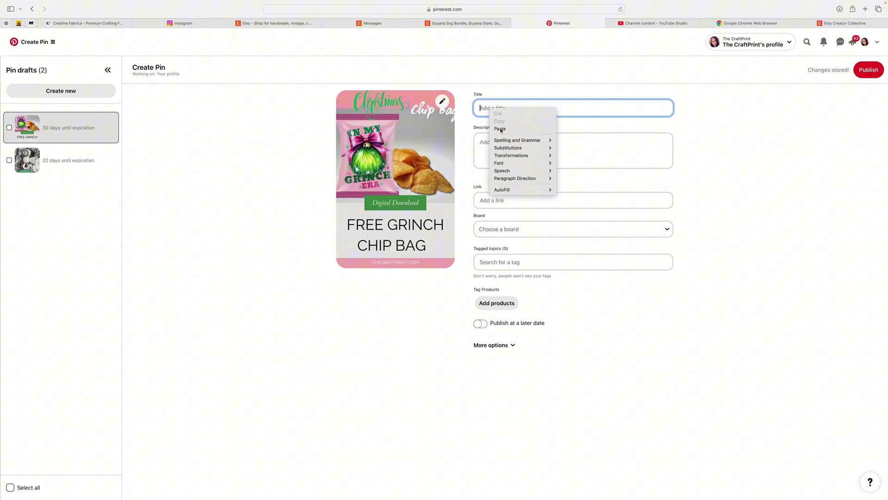
left_click(501, 129)
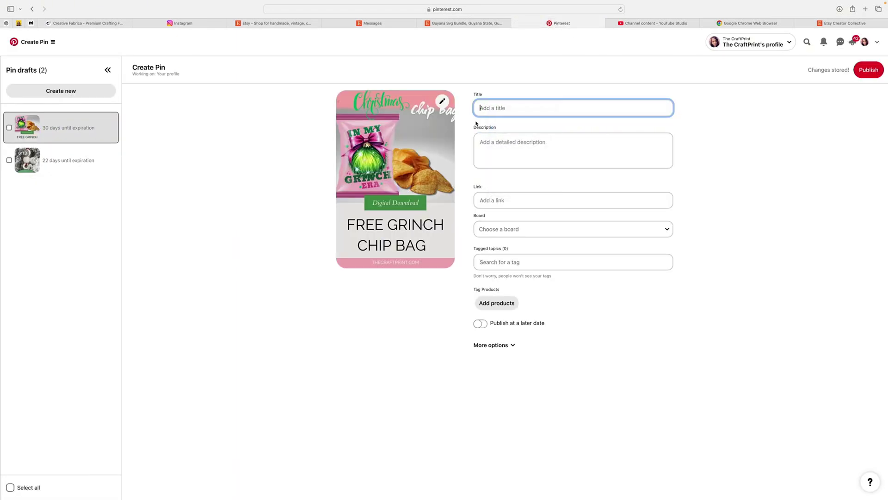
Copy ChatGPT's hashtagged description and paste it into the pin's Description field.
left_click(8, 24)
left_click_drag(374, 138, 608, 167)
right_click(608, 168)
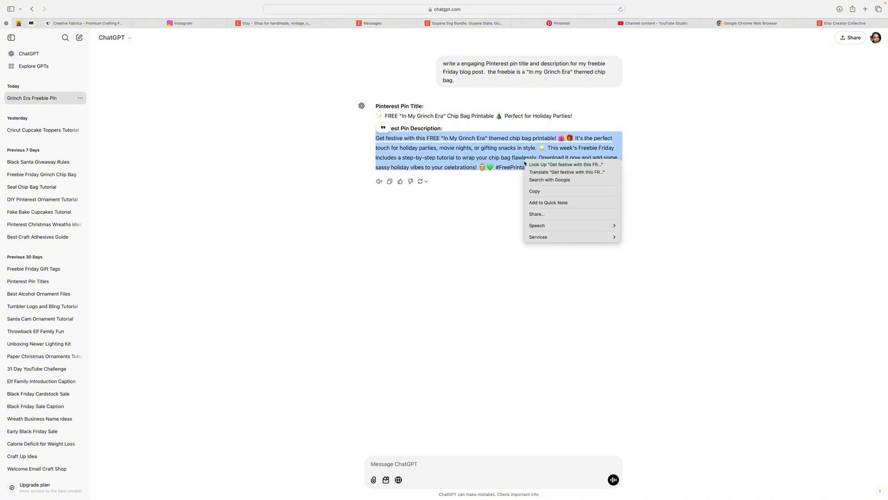
left_click(550, 190)
left_click(562, 24)
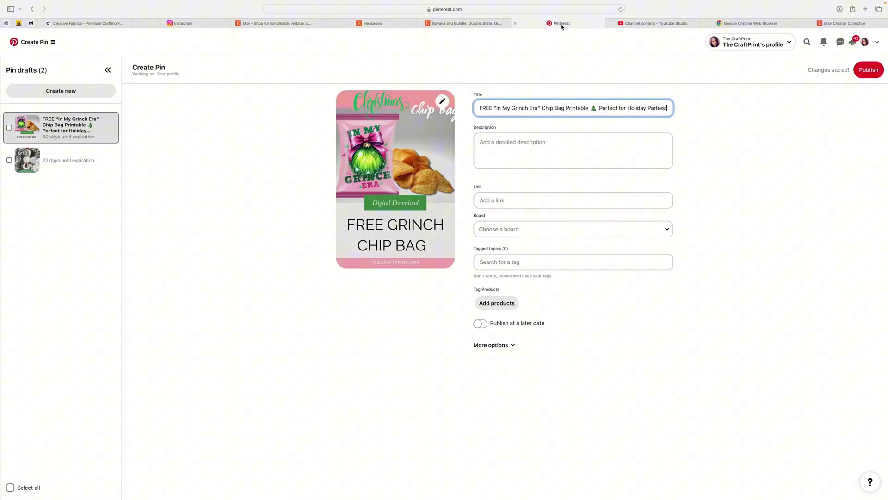
left_click(495, 149)
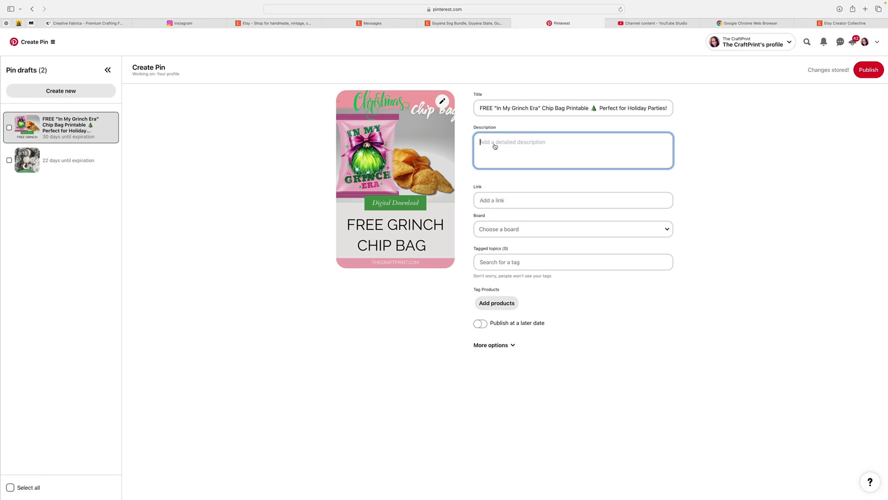
key("super+v")
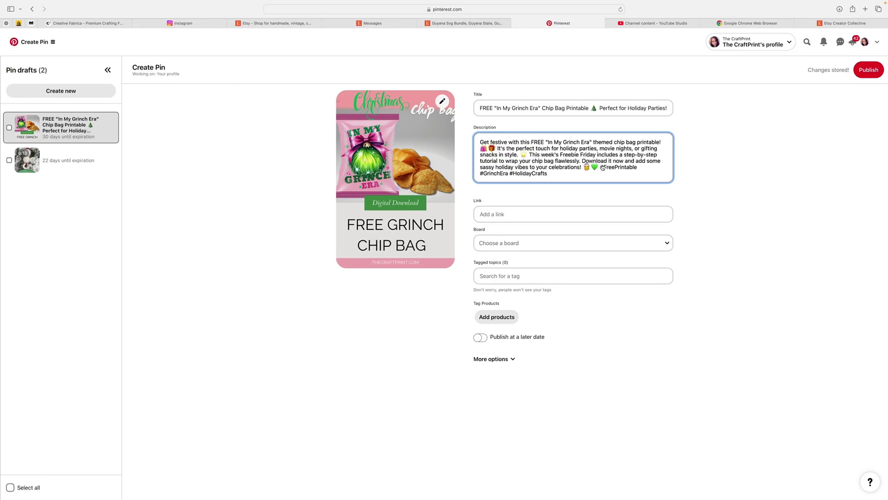
key("Tab")
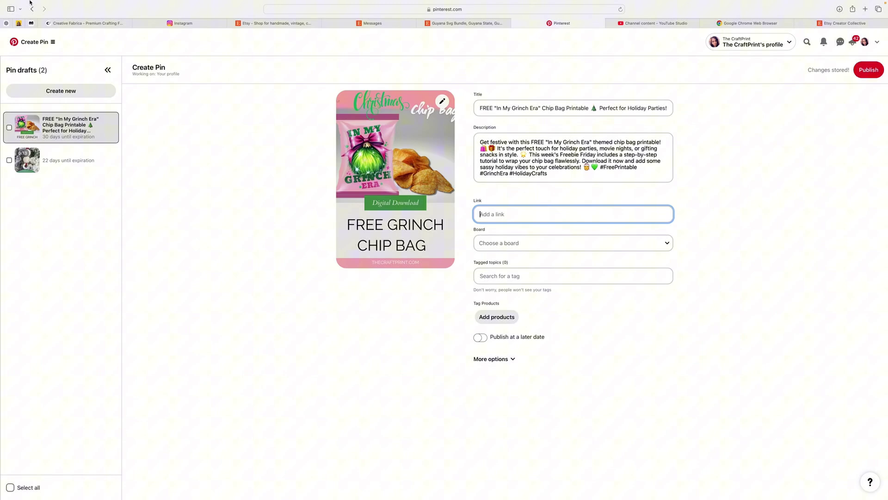
Copy the Grinch Gift Tags post link from the Blog 2024 note in Notes' Blog folder.
left_click(22, 17)
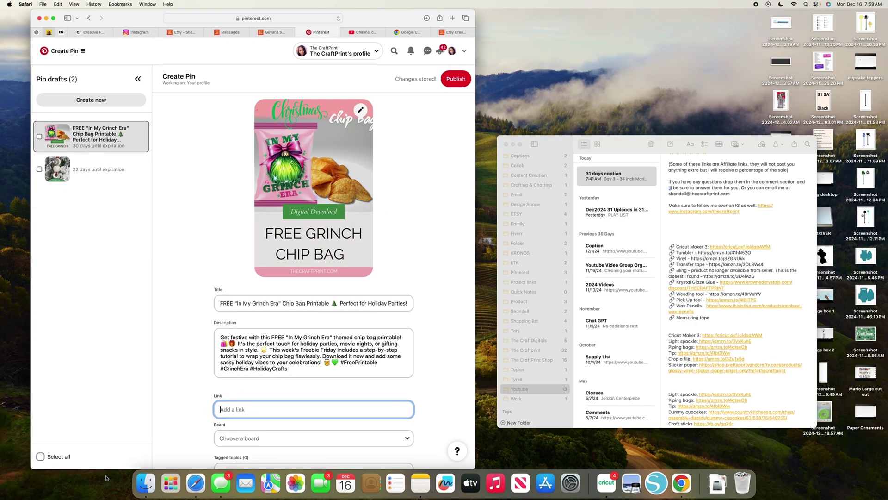
left_click(550, 353)
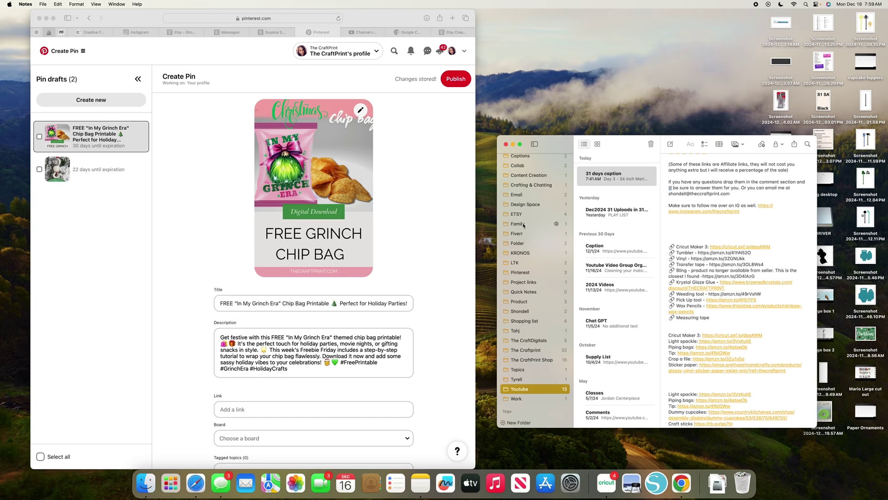
scroll(524, 225, "up", 5)
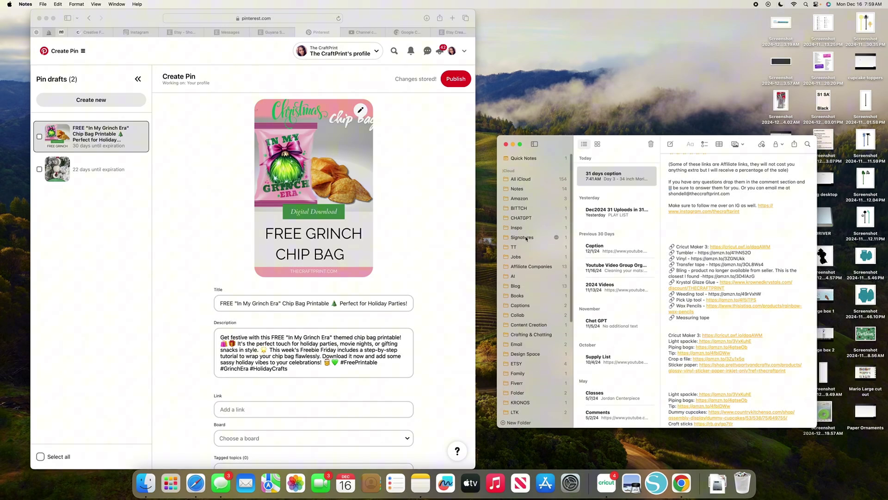
left_click(522, 287)
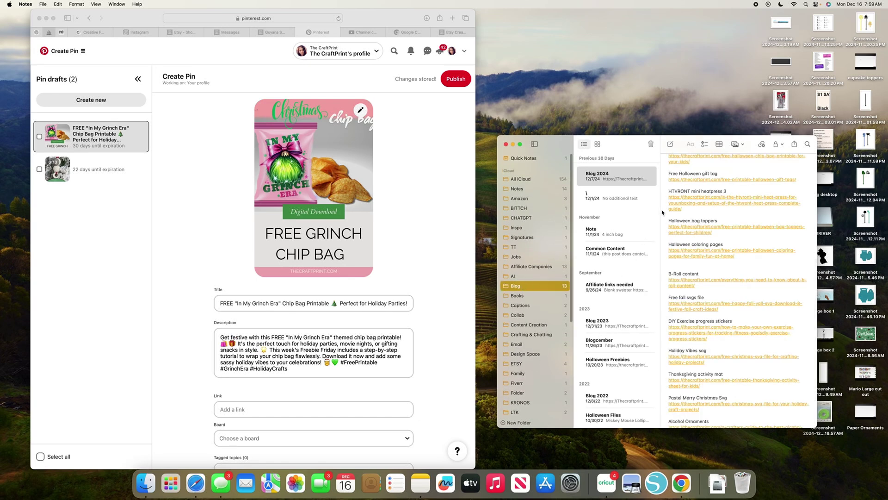
scroll(721, 299, "down", 3)
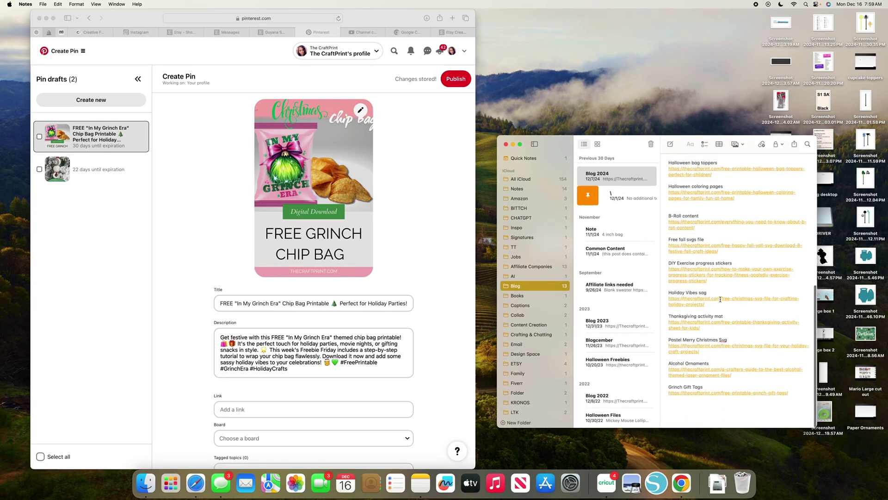
right_click(703, 397)
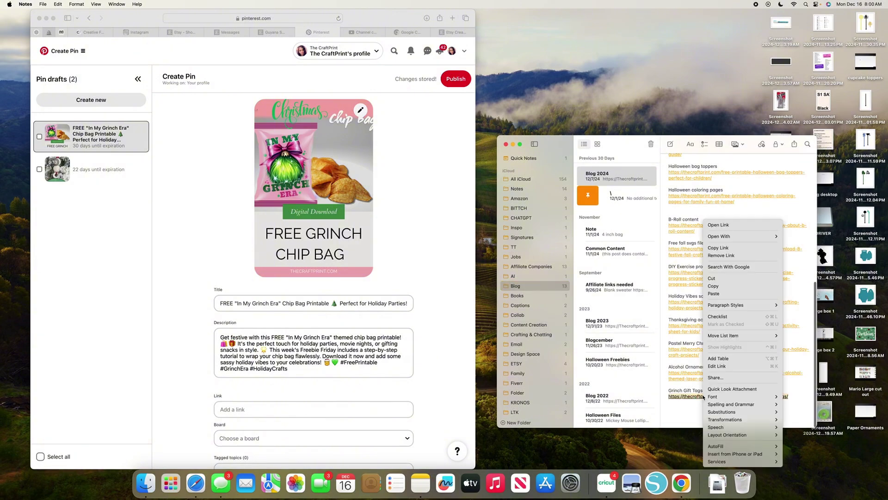
left_click(730, 286)
left_click(53, 19)
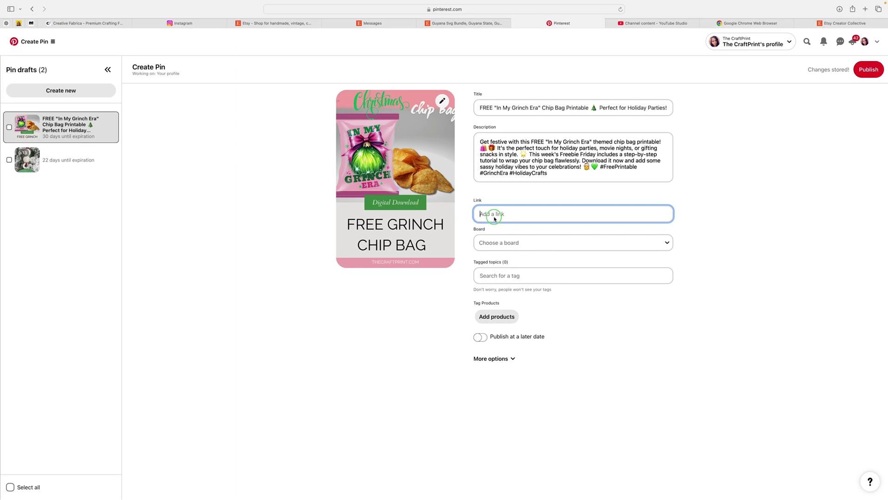
Set the pin link to thecraftprint.com/free-printable-grinch-gift-tags/ and choose the TheCraftPrint.com board.
right_click(489, 213)
left_click(499, 236)
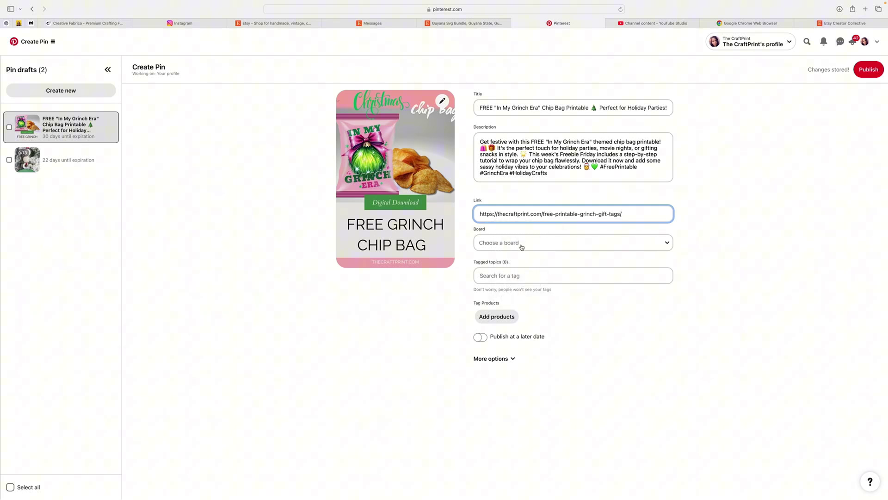
left_click(531, 246)
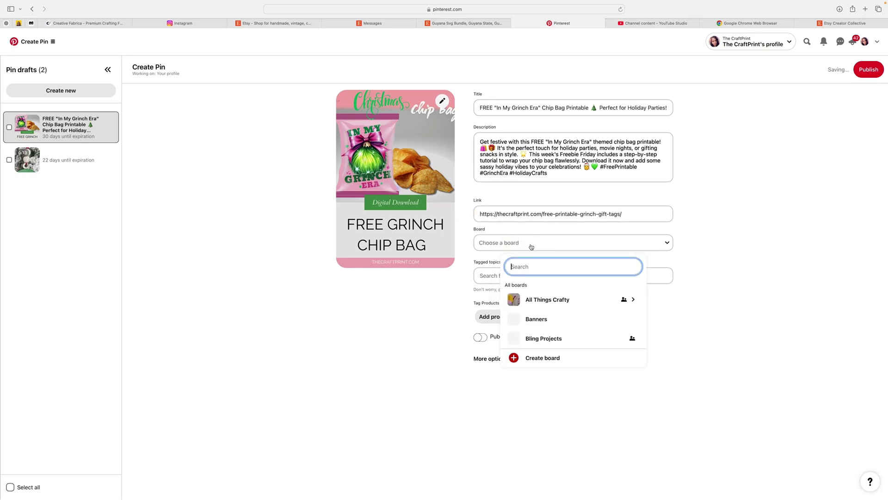
scroll(550, 306, "down", 6)
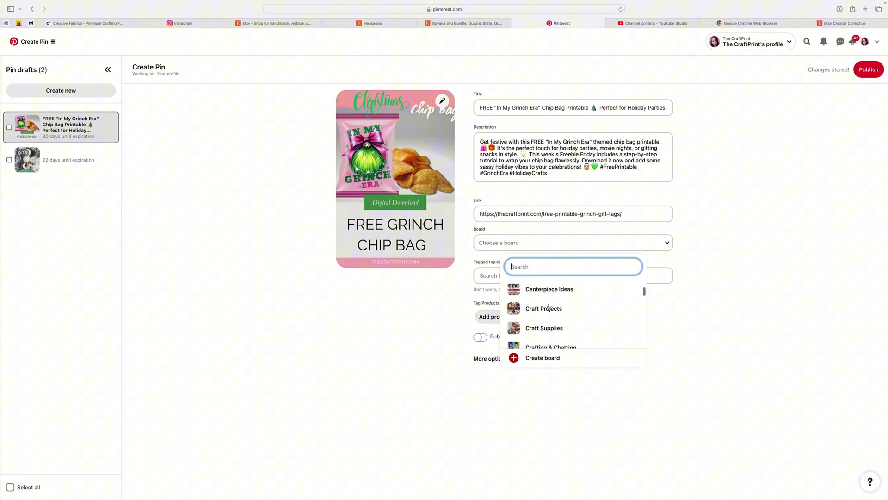
scroll(549, 307, "down", 7)
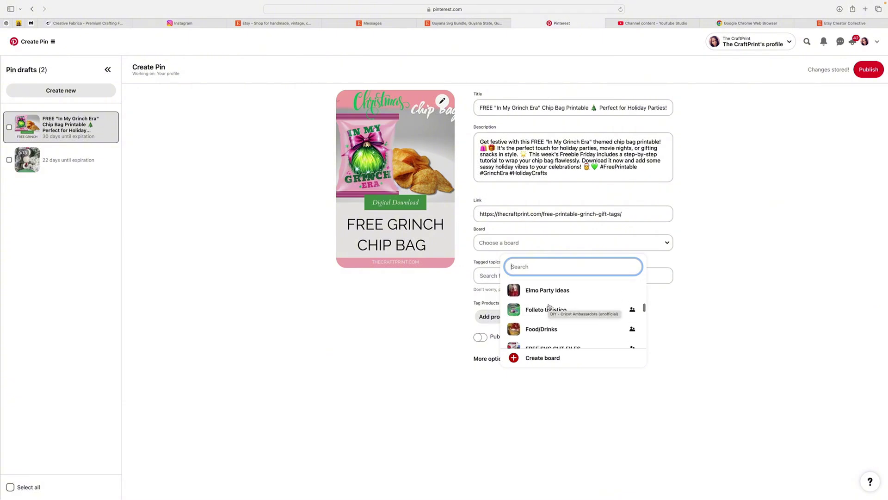
scroll(549, 306, "down", 4)
scroll(550, 306, "up", 5)
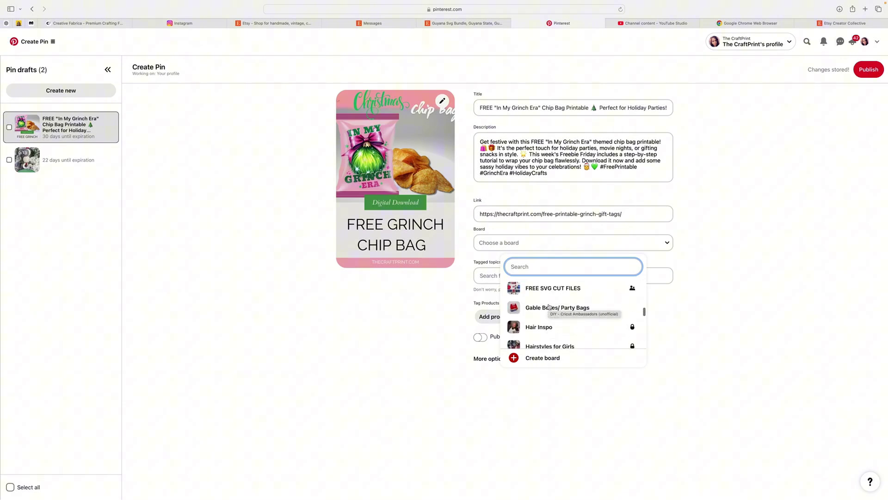
scroll(549, 306, "down", 3)
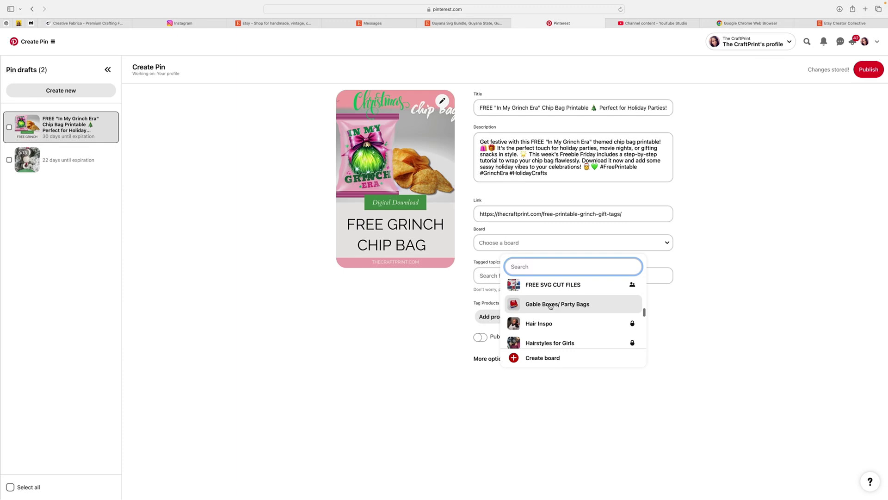
scroll(564, 305, "down", 10)
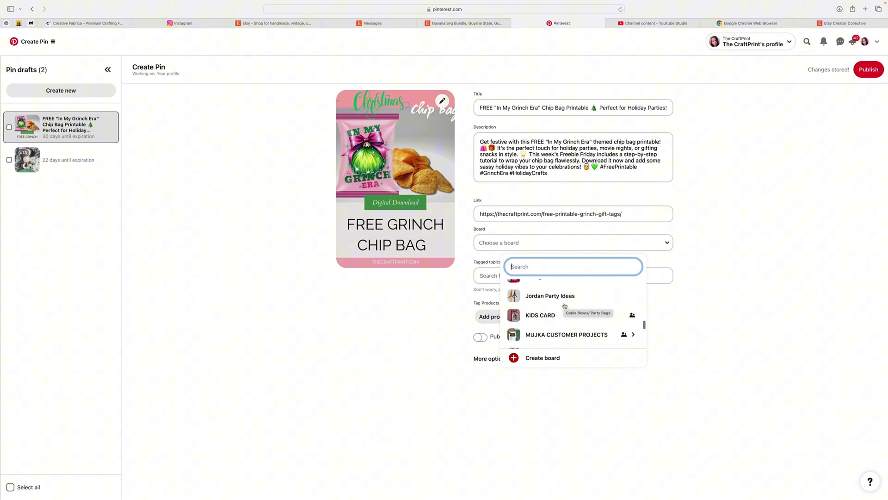
scroll(564, 305, "down", 5)
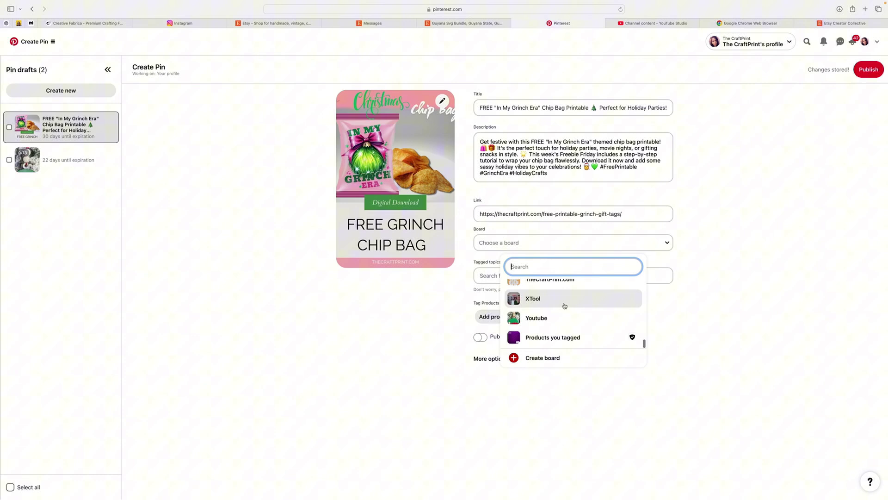
left_click(546, 286)
Search the topics field and add Free Printable as the pin's first tagged topic.
left_click(529, 274)
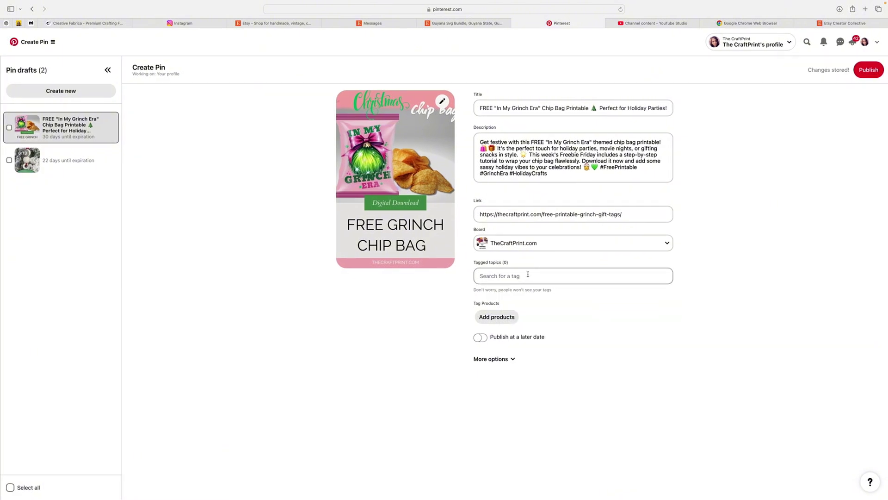
type("f")
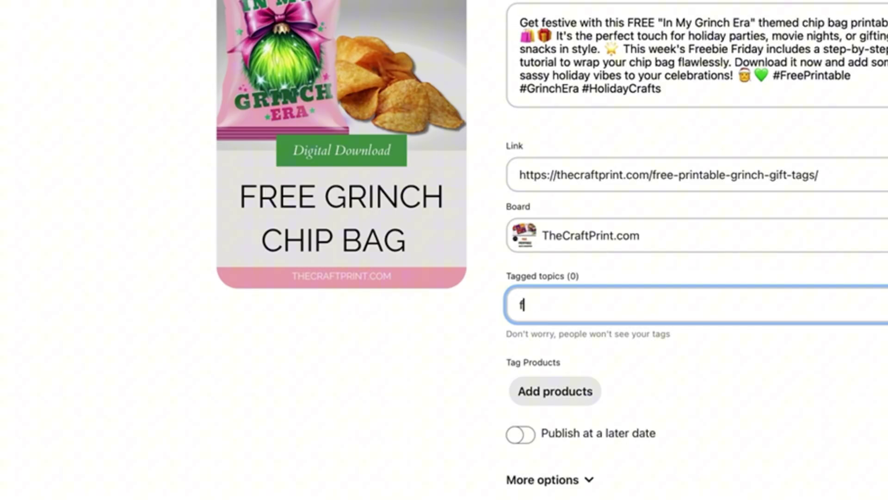
type("reebi")
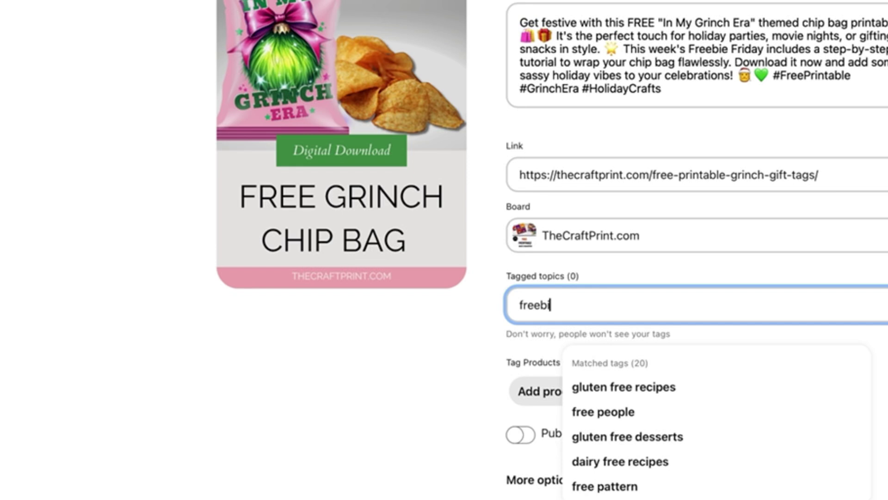
type("e")
key("ctrl+a")
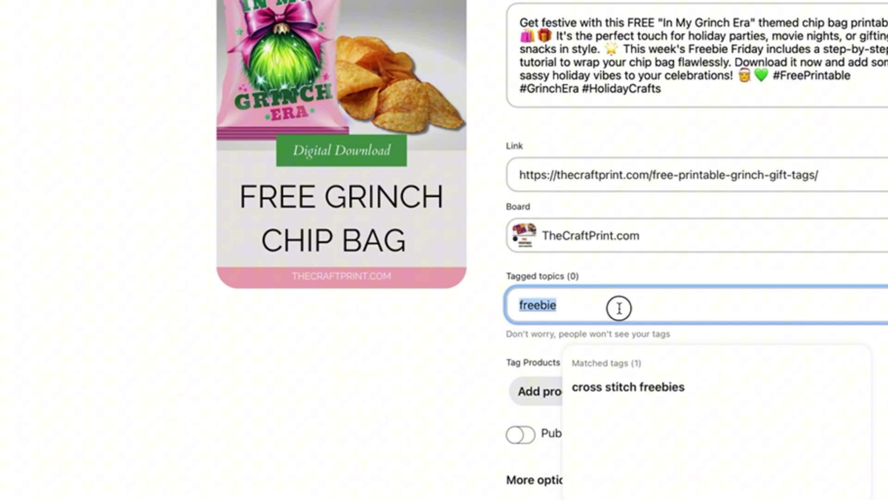
key("BackSpace")
type("chip")
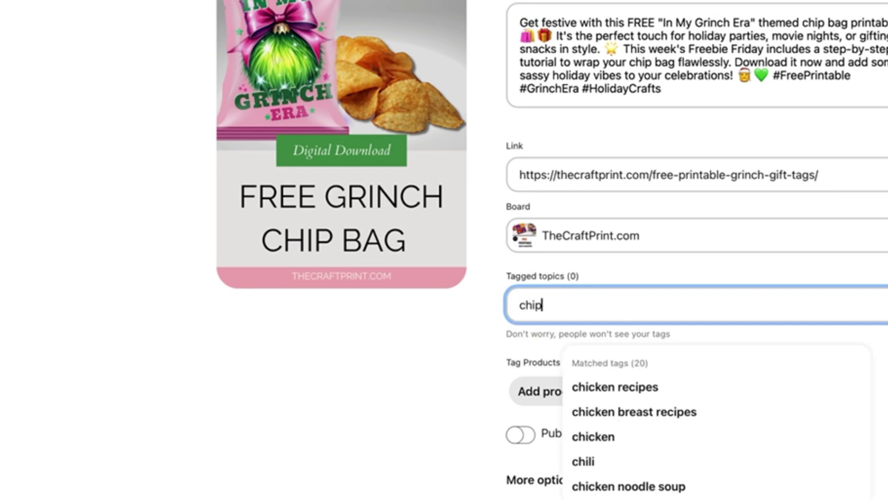
key("ctrl+a")
key("BackSpace")
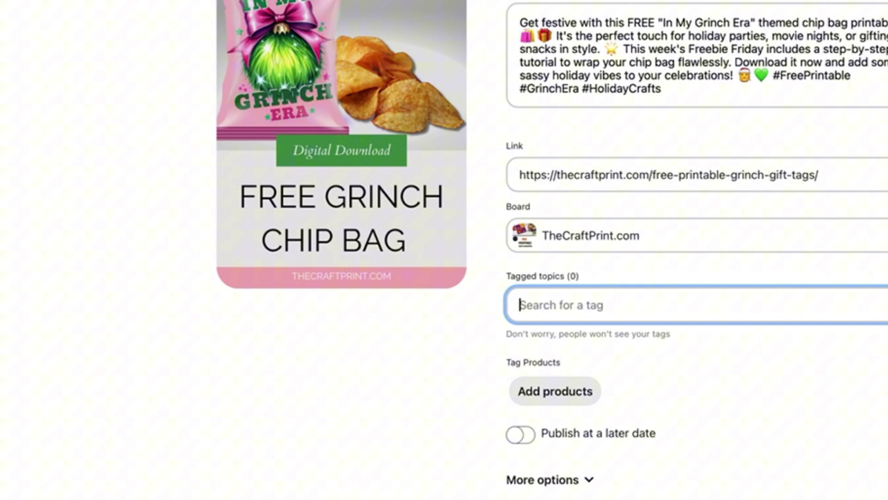
type("print")
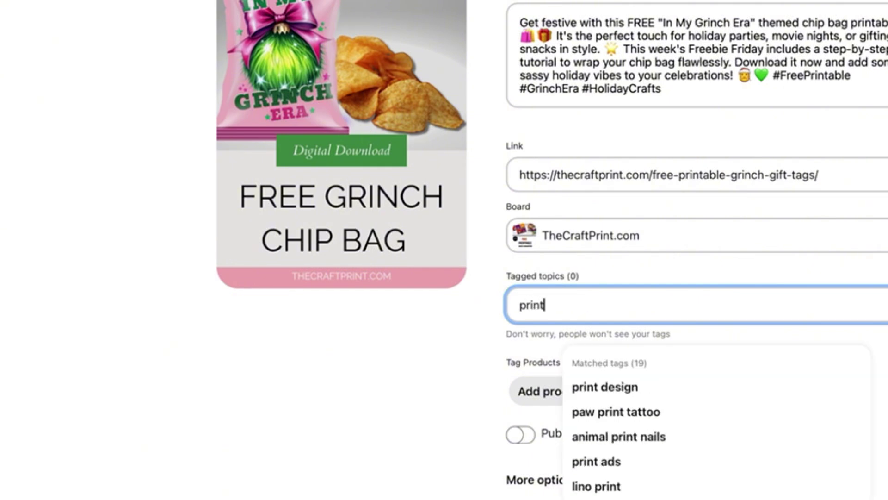
type("ab")
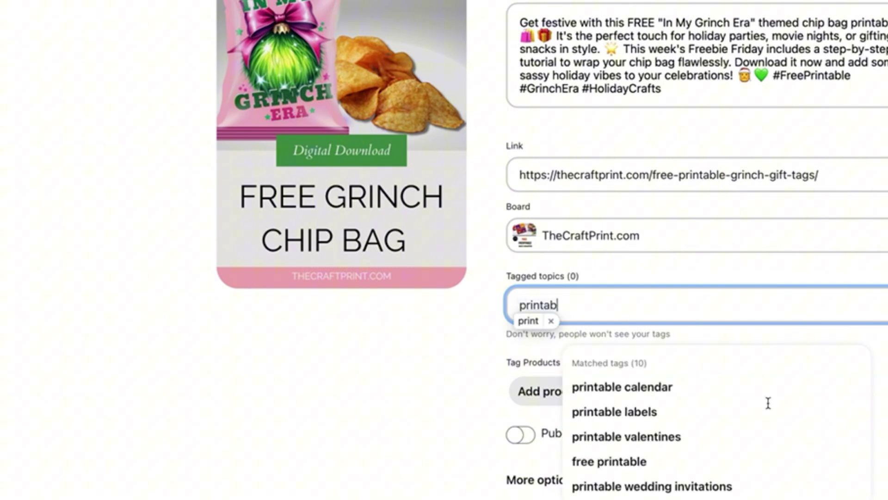
left_click(613, 461)
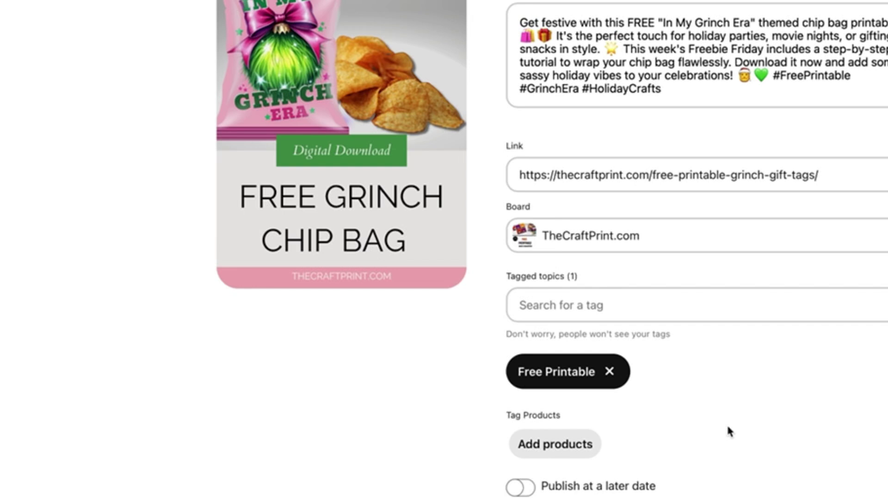
Add Christmas and Christmas Crafts as tagged topics, then open product tagging.
left_click(565, 302)
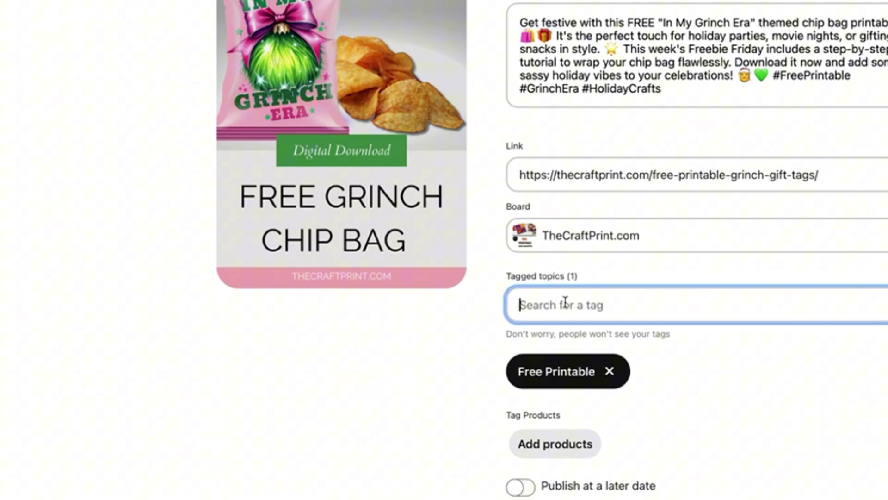
type("christmas")
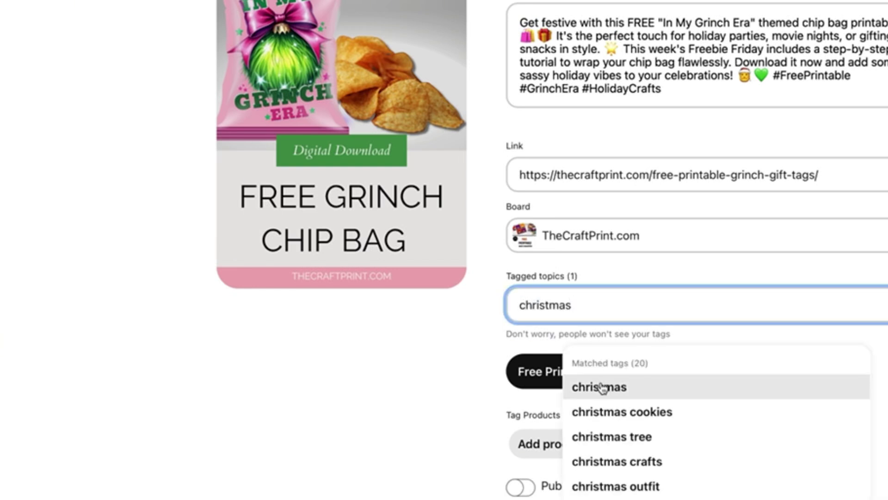
left_click(600, 387)
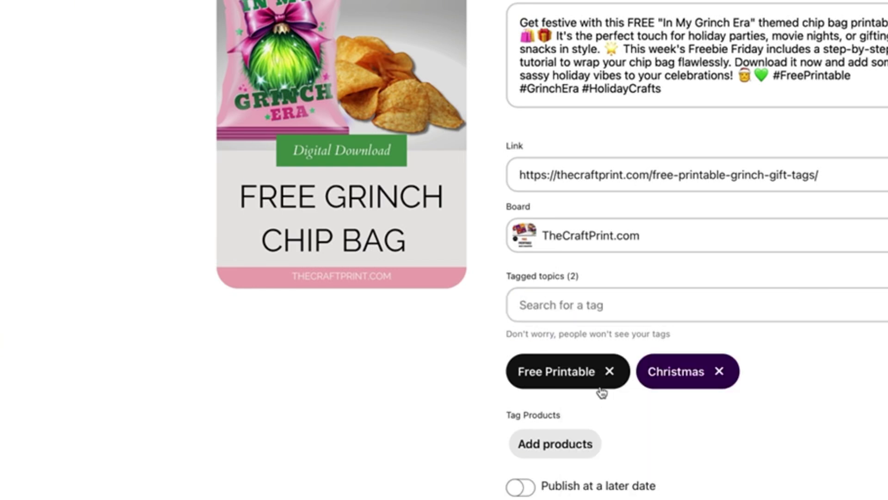
left_click(539, 304)
type("christmas")
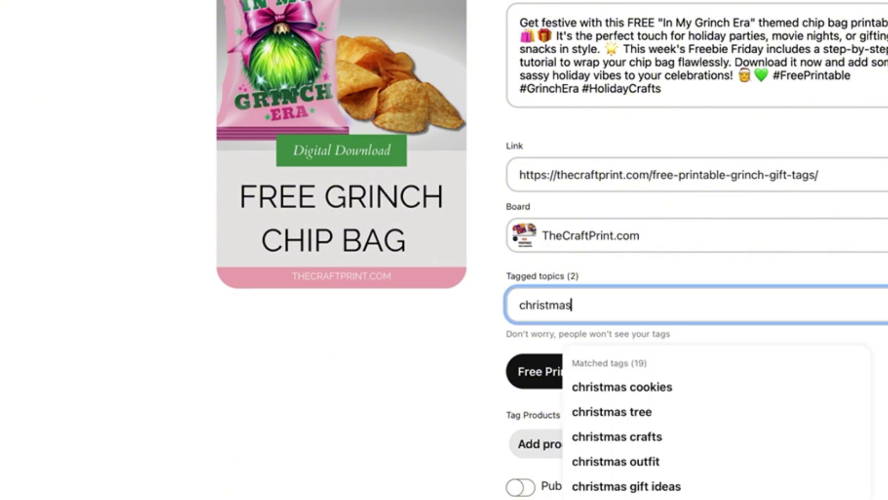
type(" c")
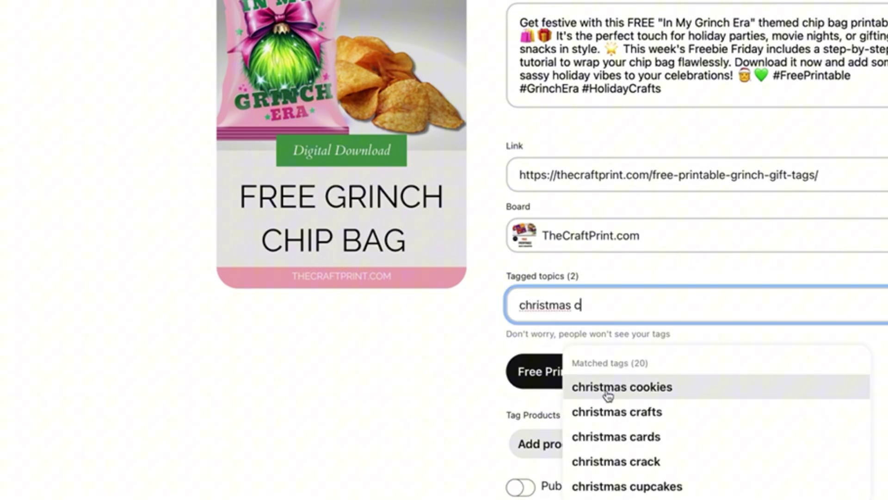
left_click(620, 413)
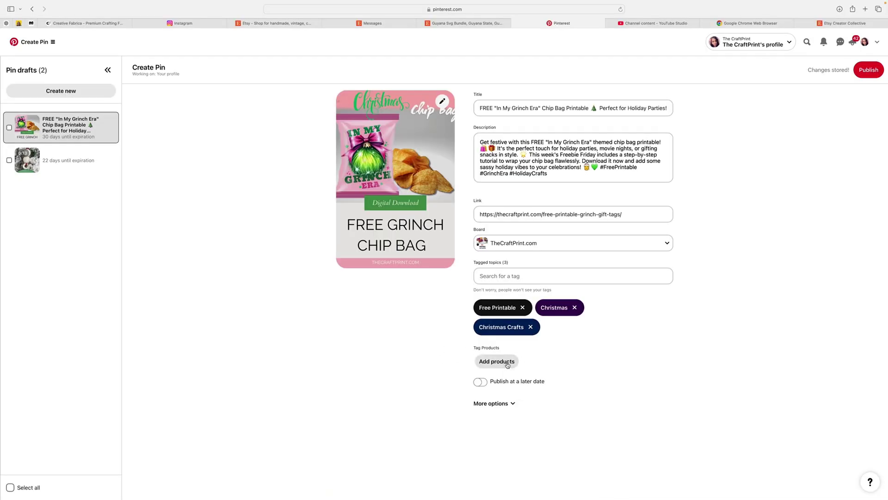
left_click(507, 364)
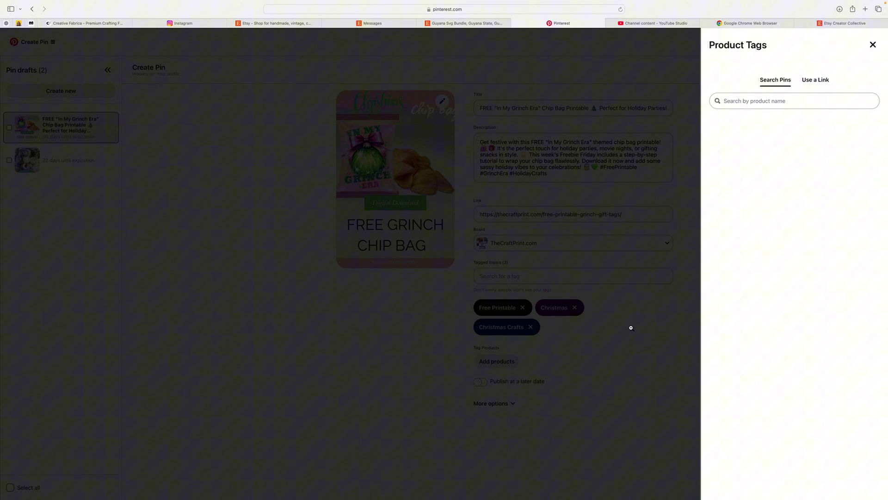
Switch Product Tags to Use a Link so products can be tagged by URL.
left_click(768, 102)
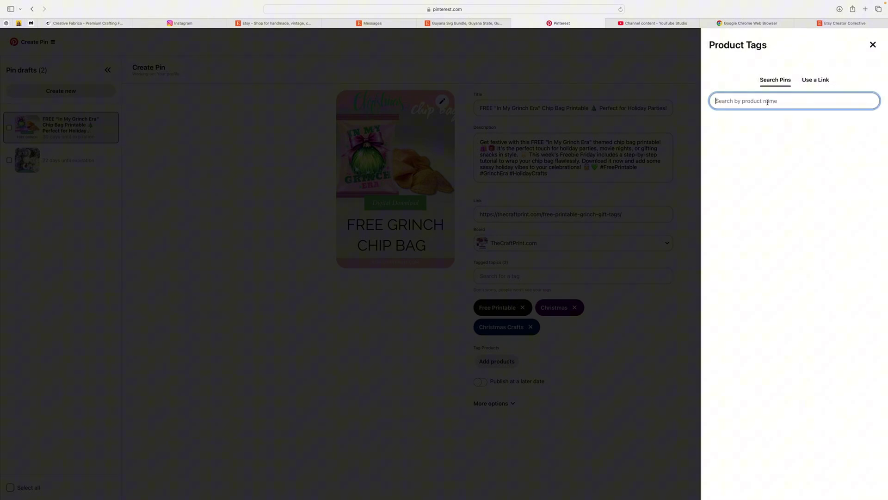
left_click(816, 80)
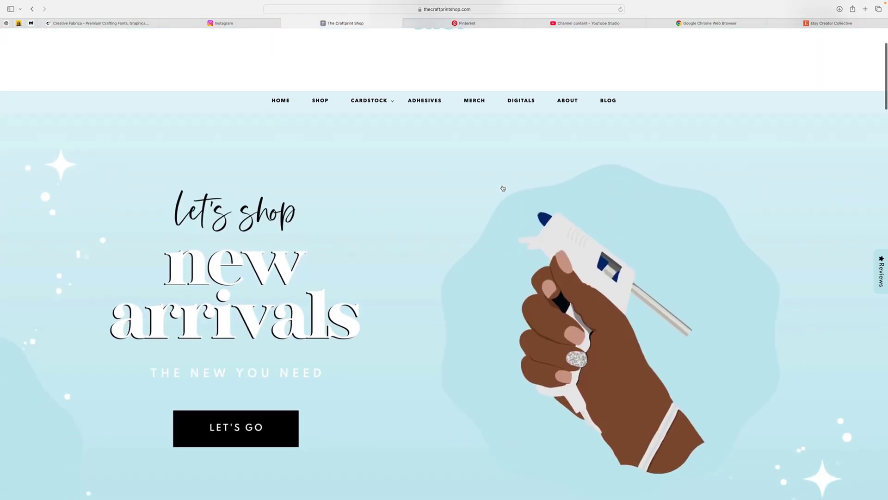
Copy the Gold Glitter Card Stock 10 Pack page URL from the Glitter cardstock category.
scroll(503, 188, "down", 10)
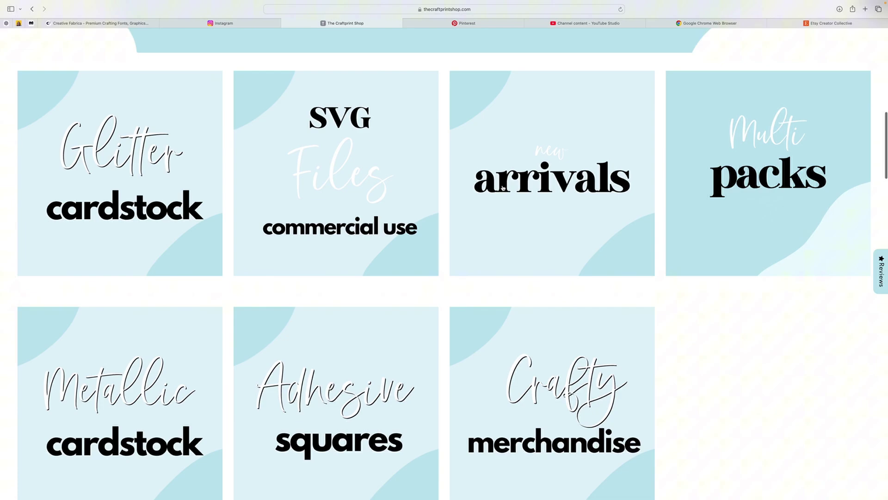
left_click(184, 151)
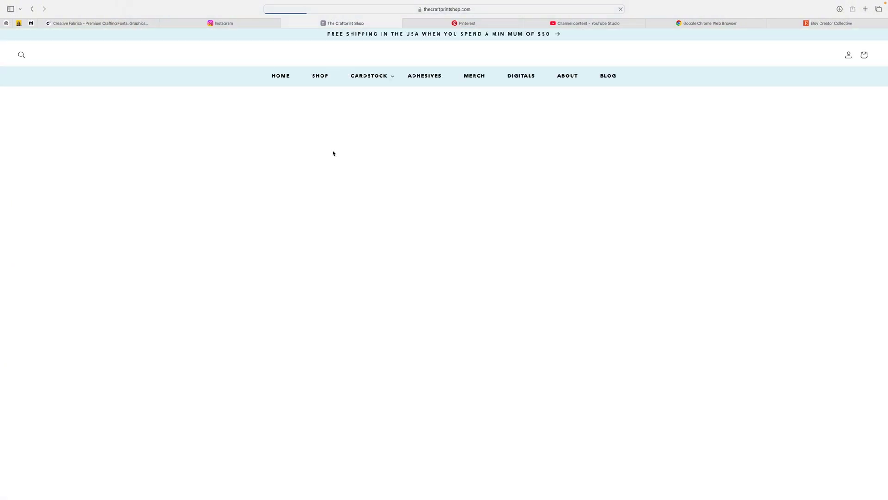
scroll(432, 159, "down", 12)
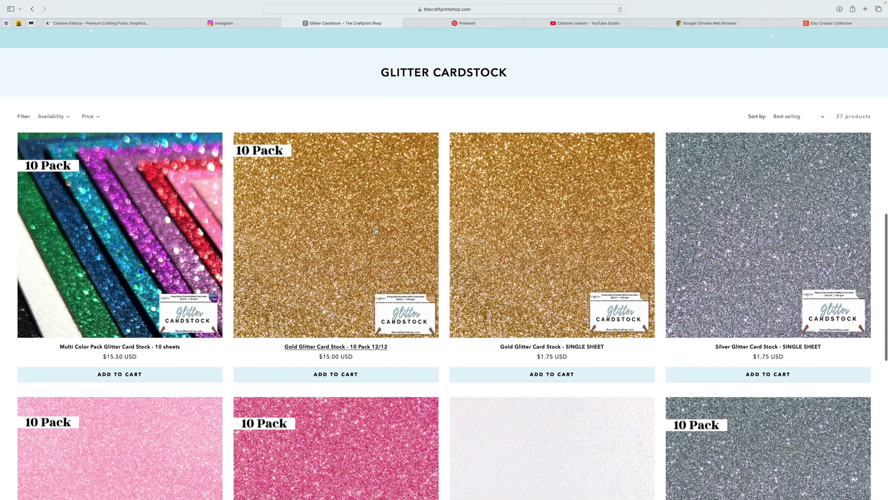
left_click(377, 230)
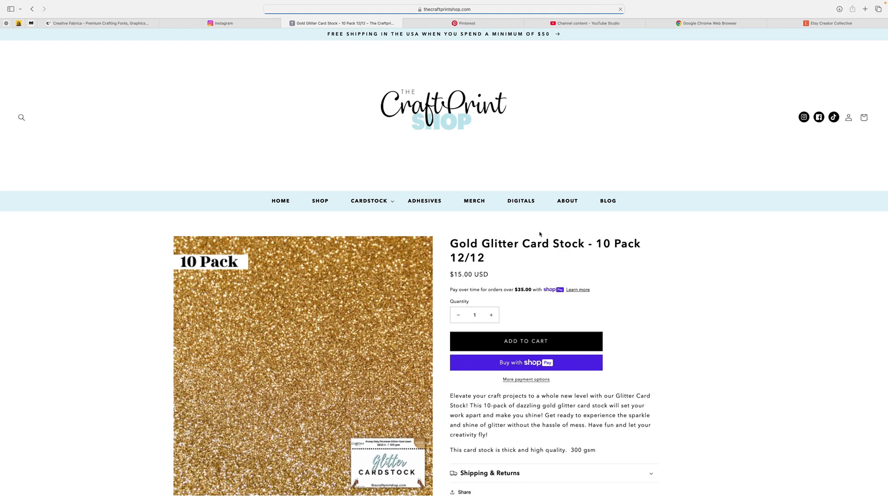
right_click(394, 12)
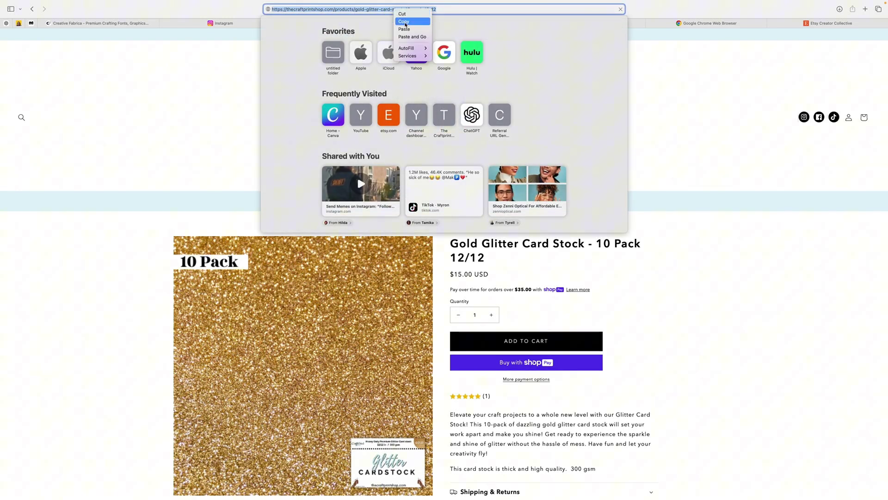
left_click(410, 22)
left_click(642, 73)
left_click(588, 23)
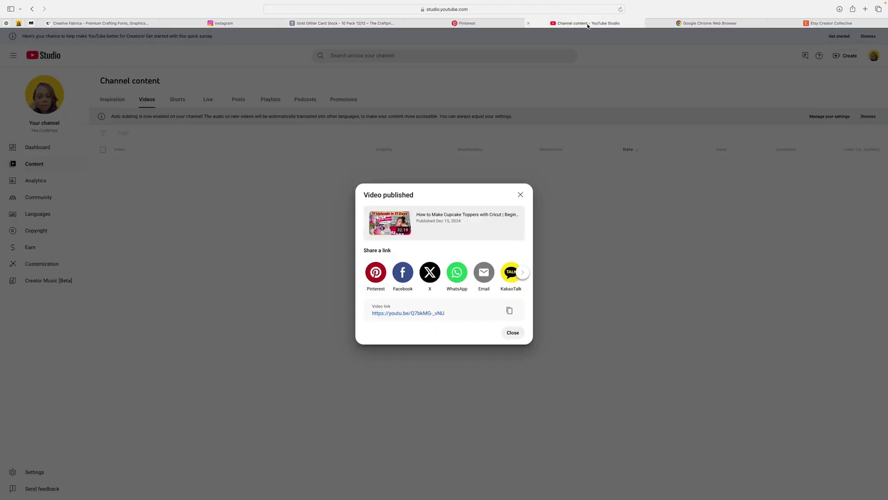
left_click(458, 24)
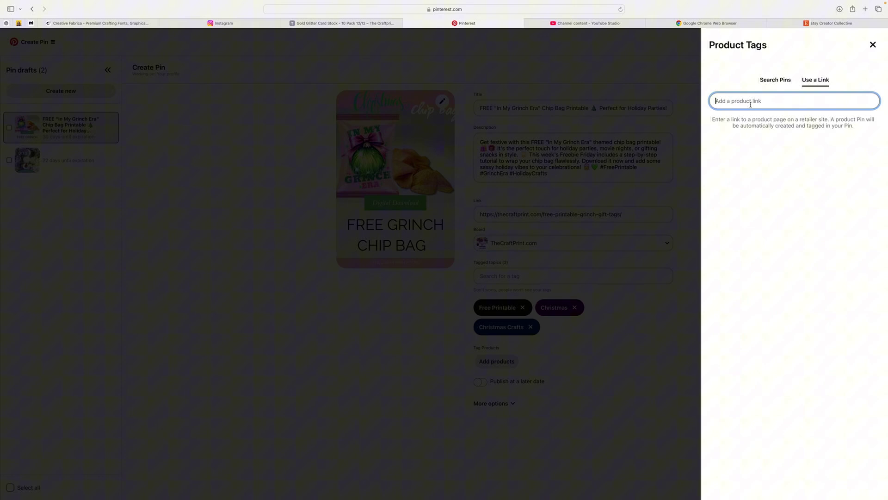
Paste the gold glitter card stock link and tag its product image on the pin.
right_click(730, 102)
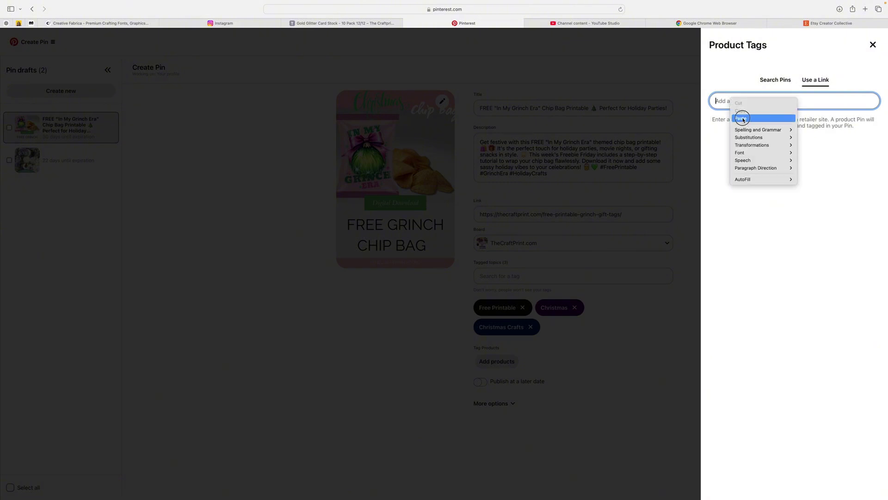
left_click(742, 119)
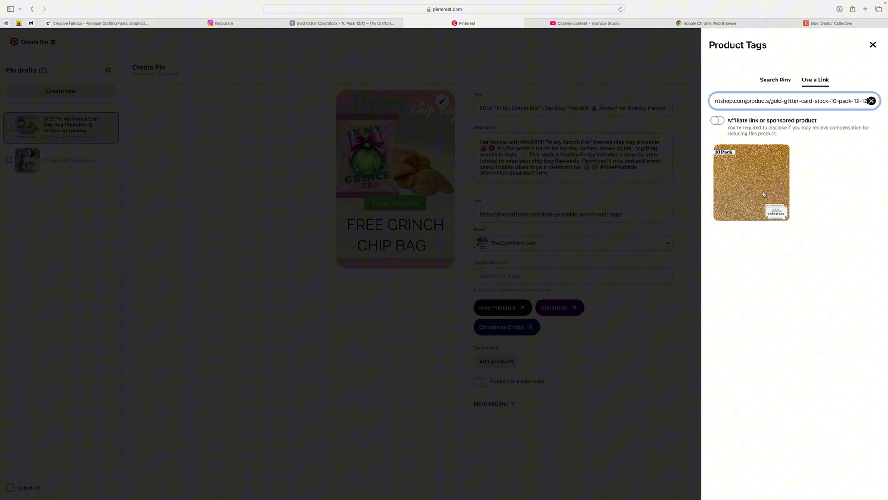
left_click(741, 173)
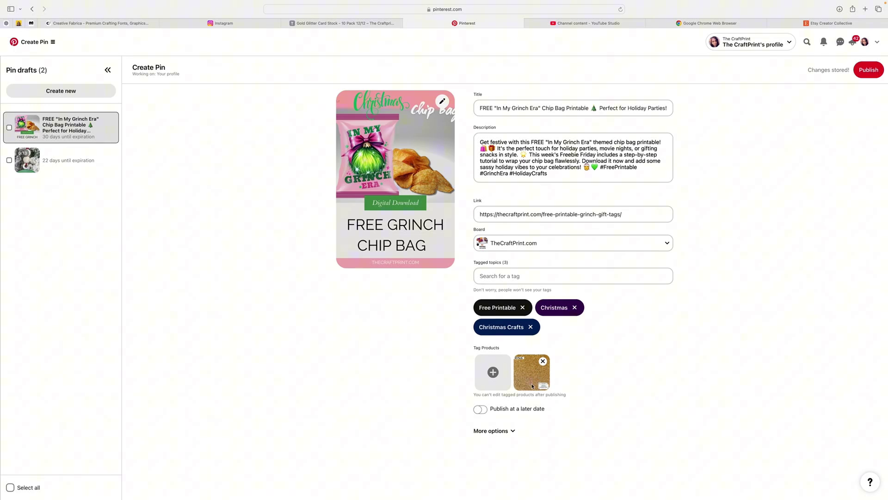
left_click(493, 373)
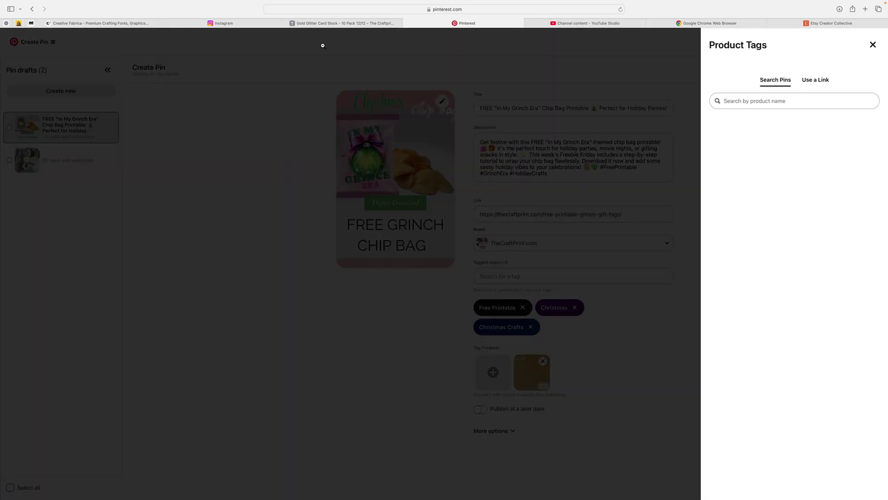
Open Holographic Metallic Card Stock 10 Pack from related products and copy its URL.
left_click(342, 23)
scroll(421, 239, "down", 2)
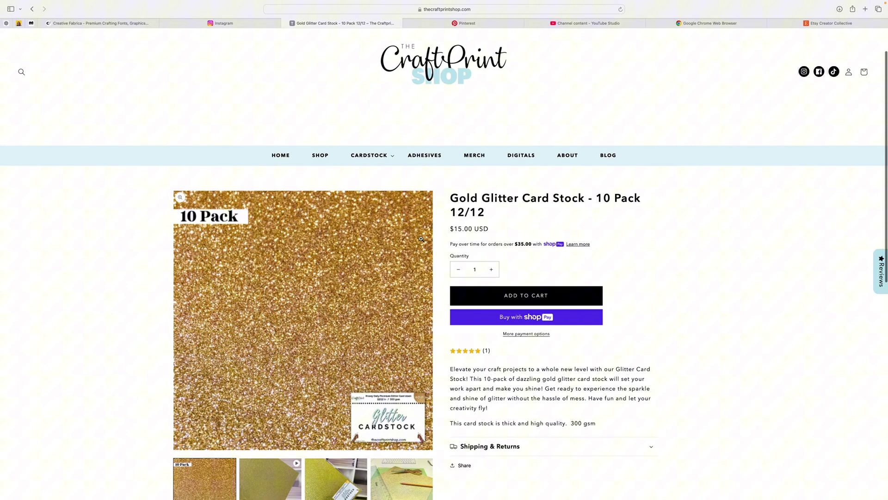
scroll(421, 239, "down", 10)
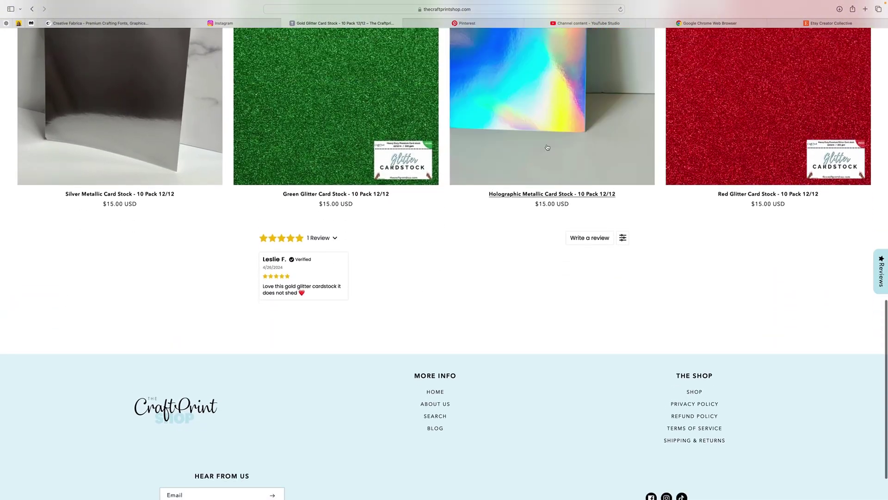
left_click(546, 146)
left_click(386, 9)
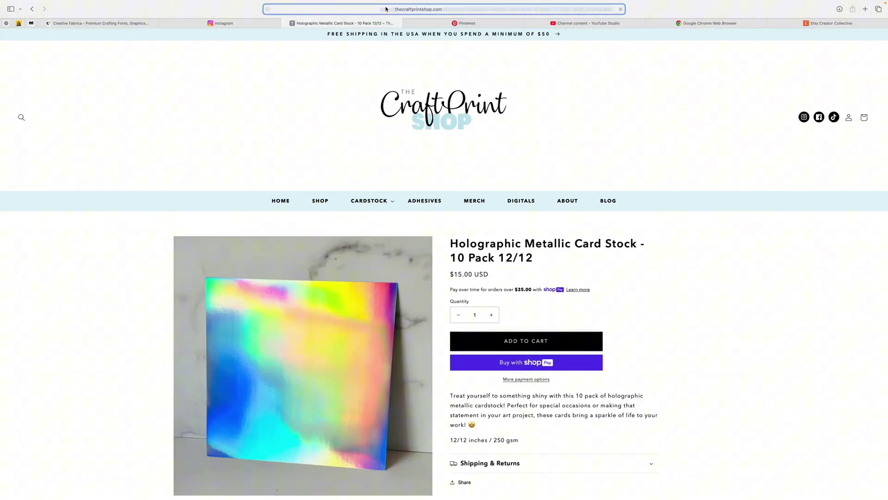
right_click(386, 9)
left_click(399, 27)
left_click(665, 63)
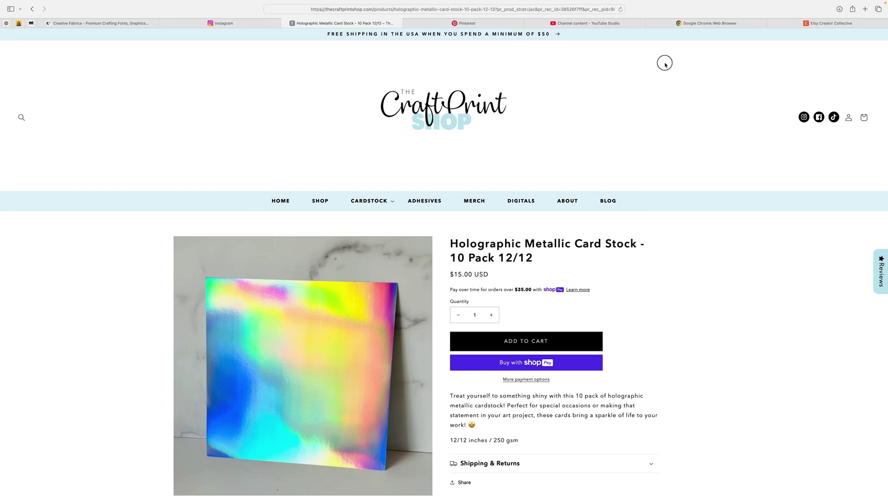
Paste the holographic card stock link under Use a Link and tag its product image.
left_click(469, 23)
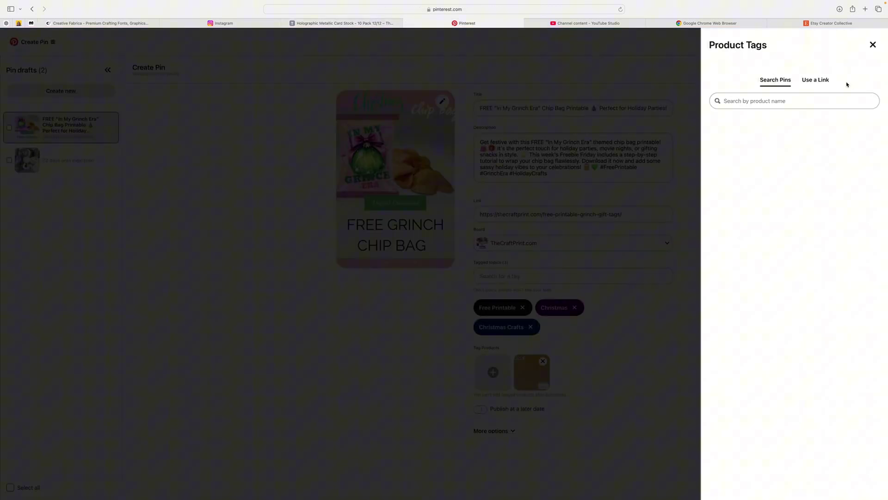
left_click(817, 80)
key("super+v")
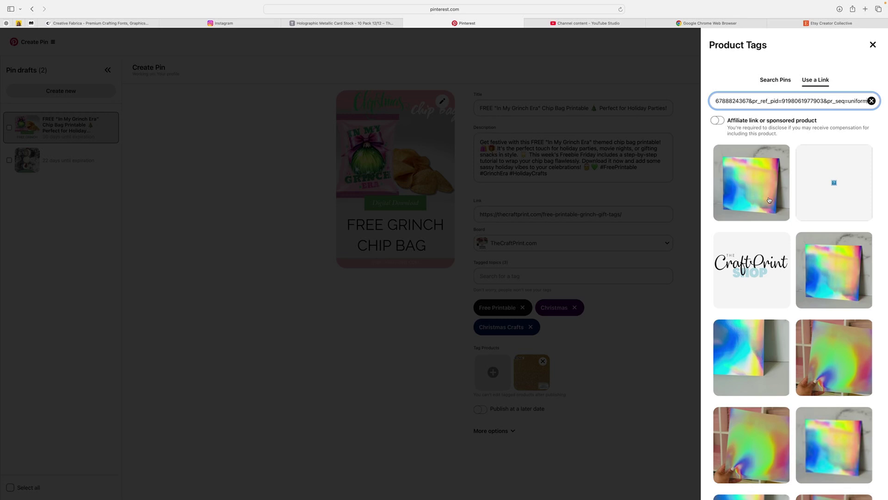
left_click(769, 199)
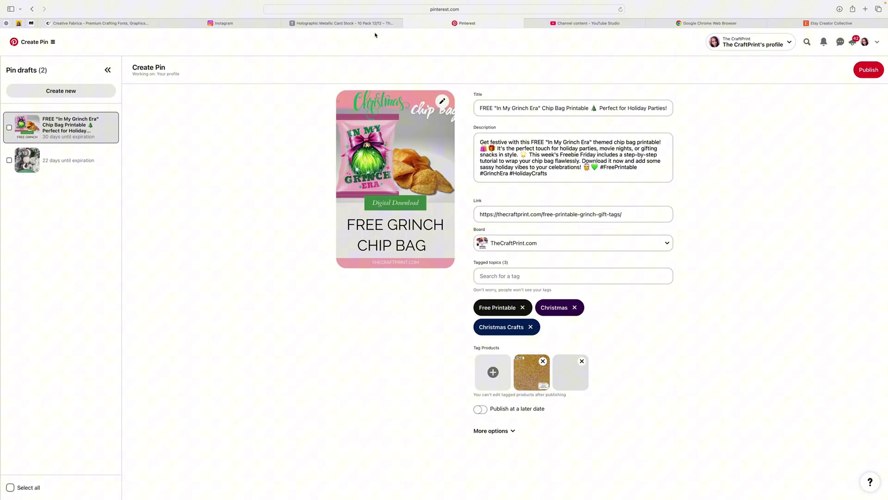
Search the shop for 'green' and copy the Green Metallic Card Stock 10 Pack URL.
left_click(389, 23)
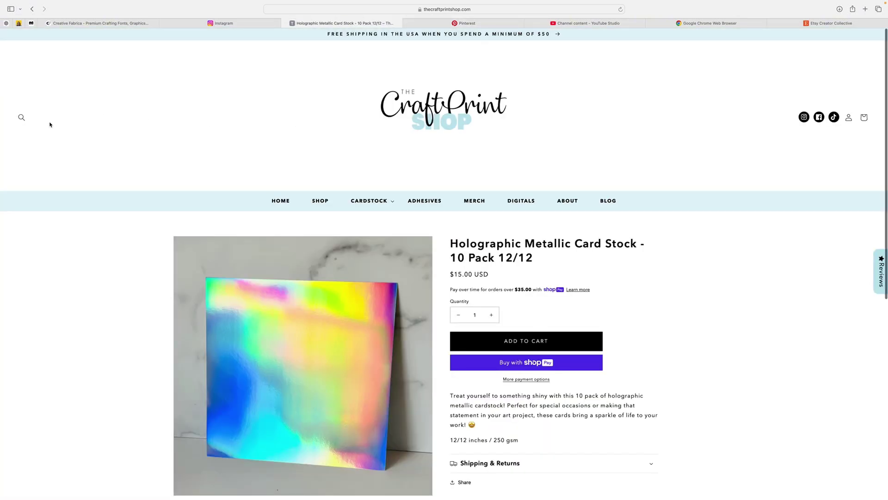
left_click(21, 117)
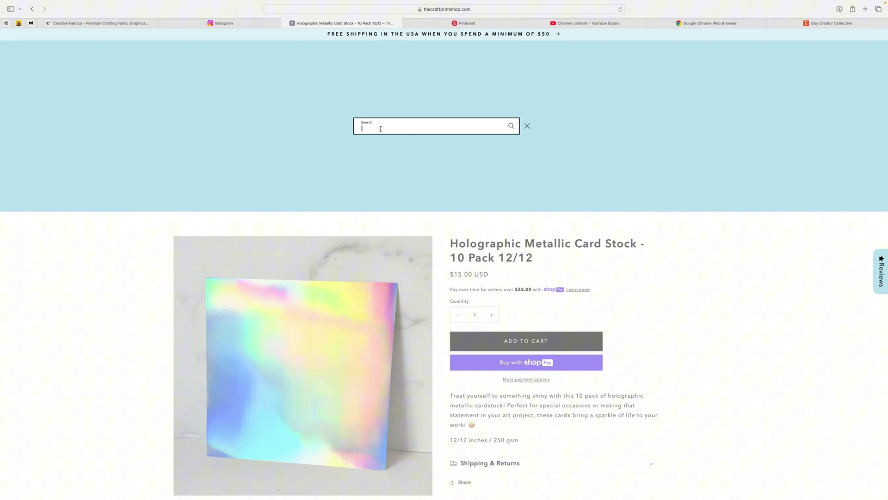
key("Return")
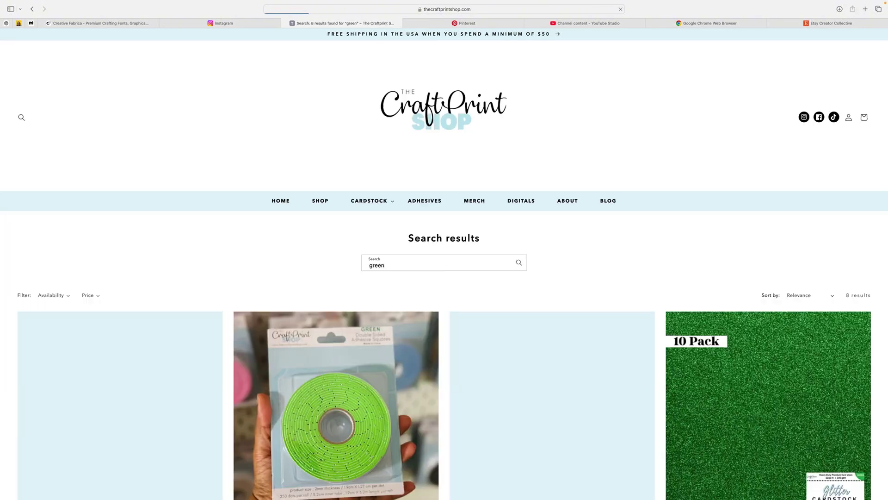
scroll(460, 225, "down", 2)
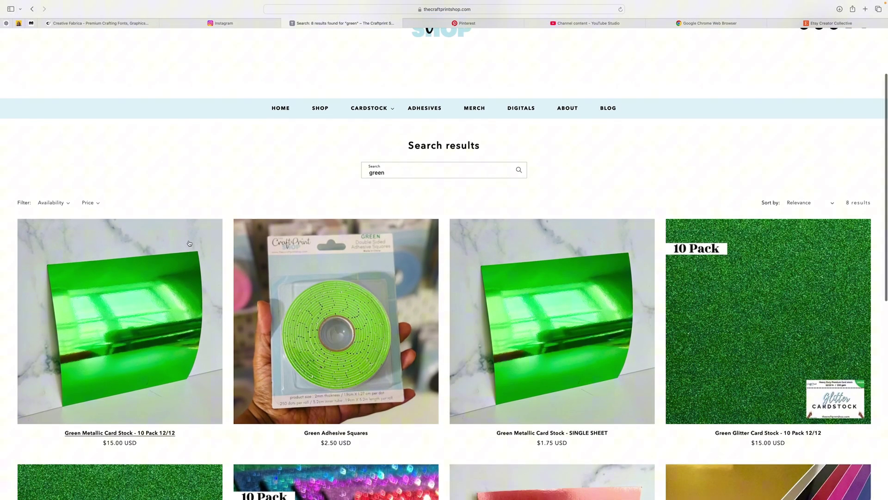
left_click(120, 323)
left_click(393, 10)
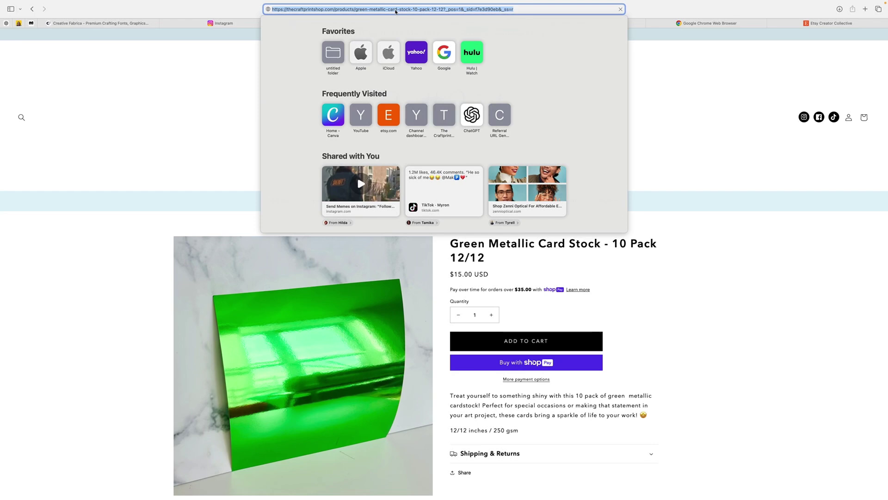
right_click(397, 10)
left_click(526, 40)
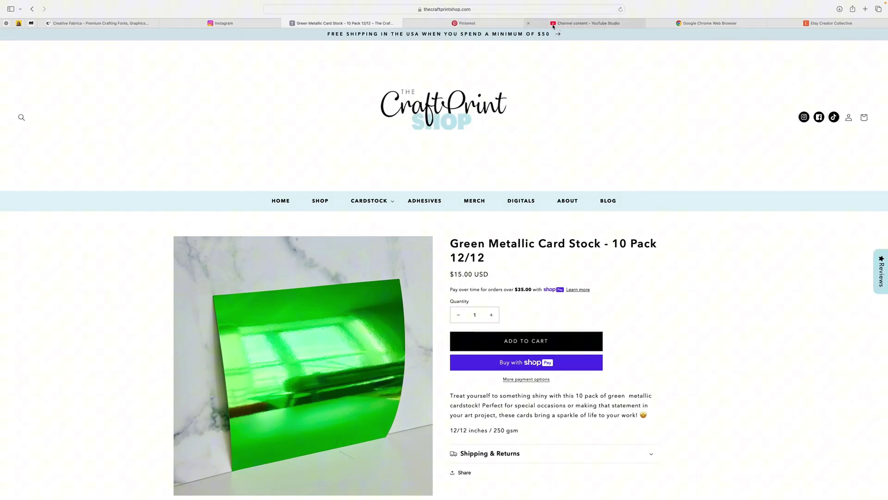
left_click(509, 23)
left_click(479, 381)
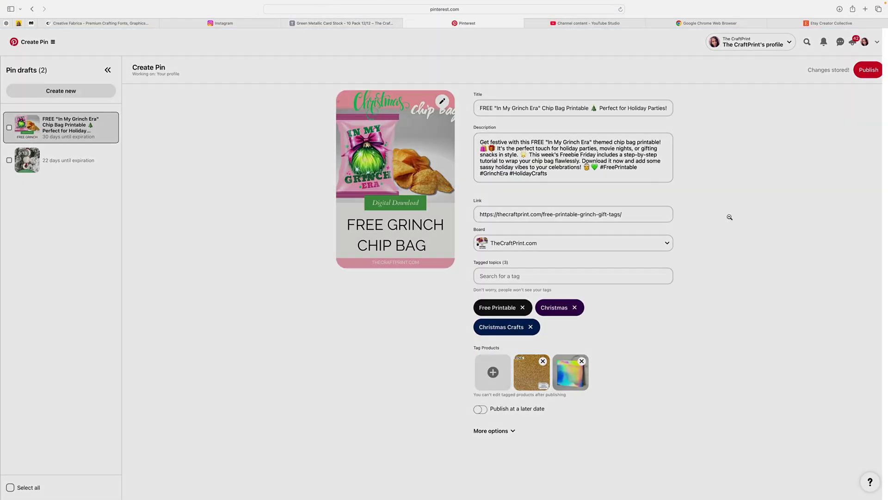
Paste the Green Metallic Card Stock link and tag its first product image.
left_click(812, 81)
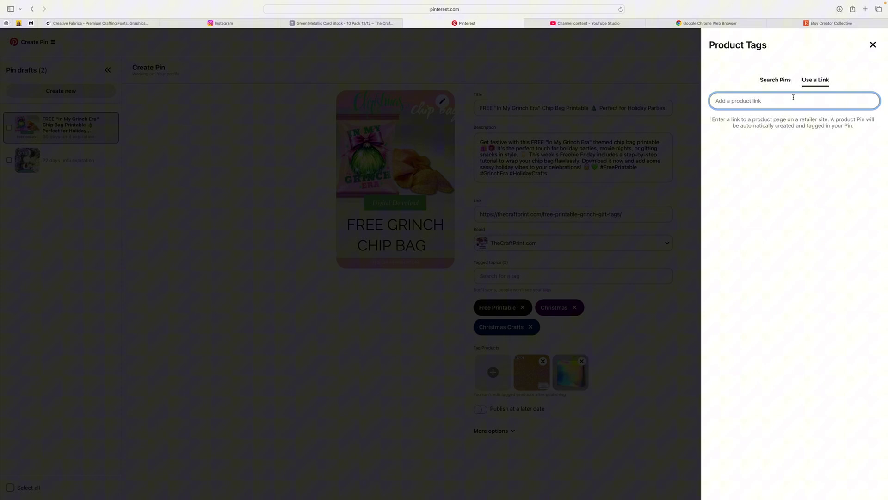
key("super+v")
key("Return")
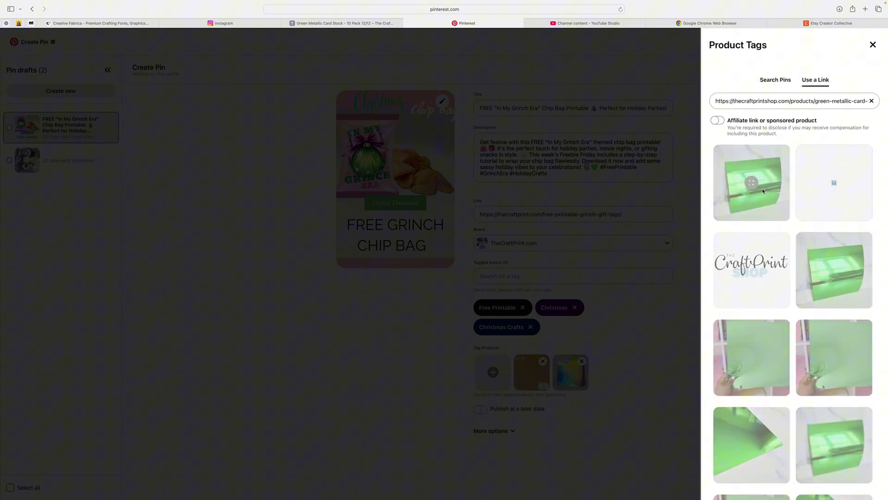
left_click(764, 192)
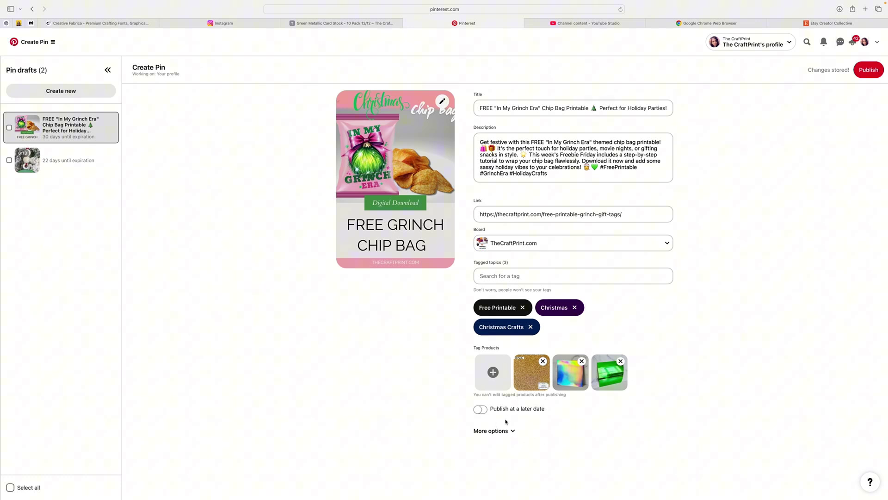
Publish the pin and close the 'Find it. Love it. Save it.' extension popup.
left_click(868, 70)
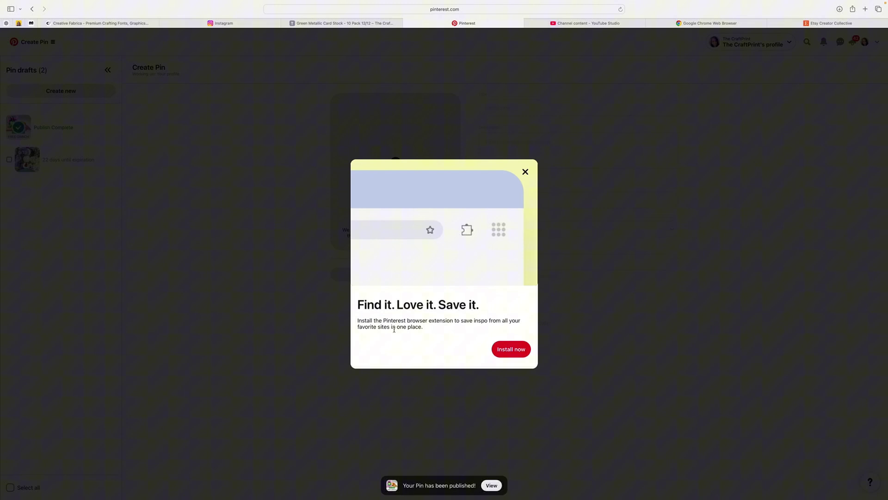
left_click(525, 172)
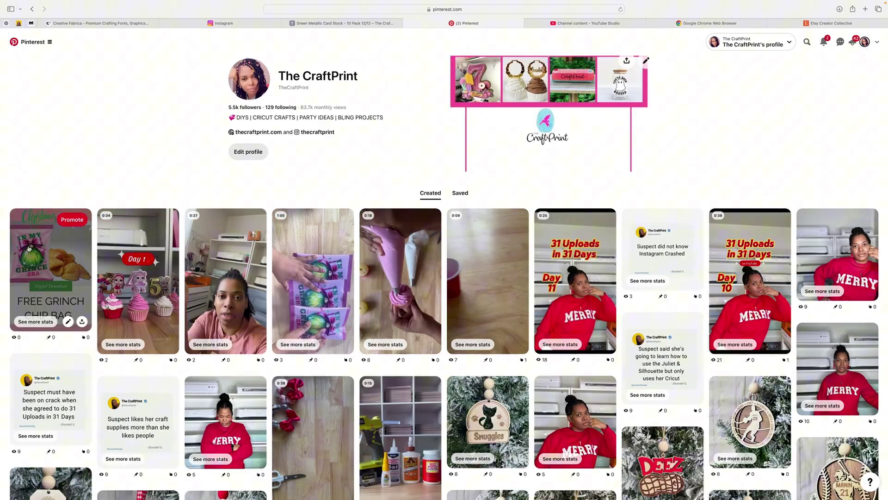
Open the FREE GRINCH CHIP BAG pin's page and review its three shop-the-look products.
left_click(54, 259)
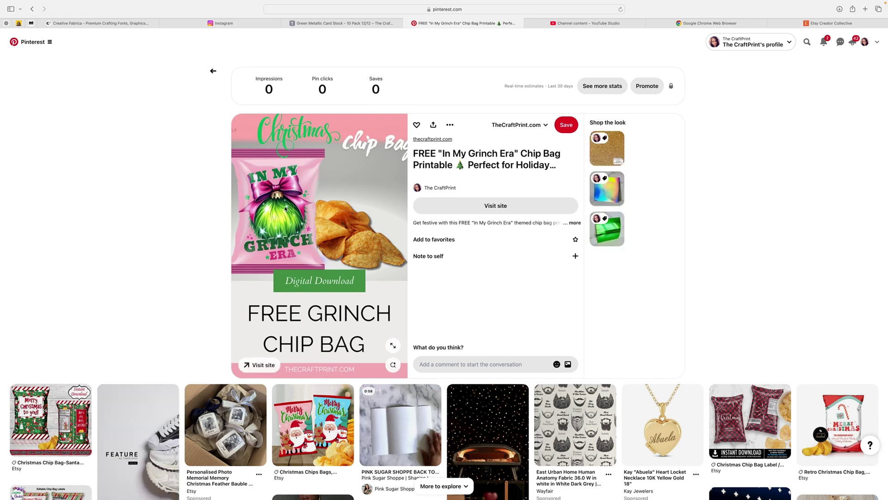
scroll(564, 248, "down", 1)
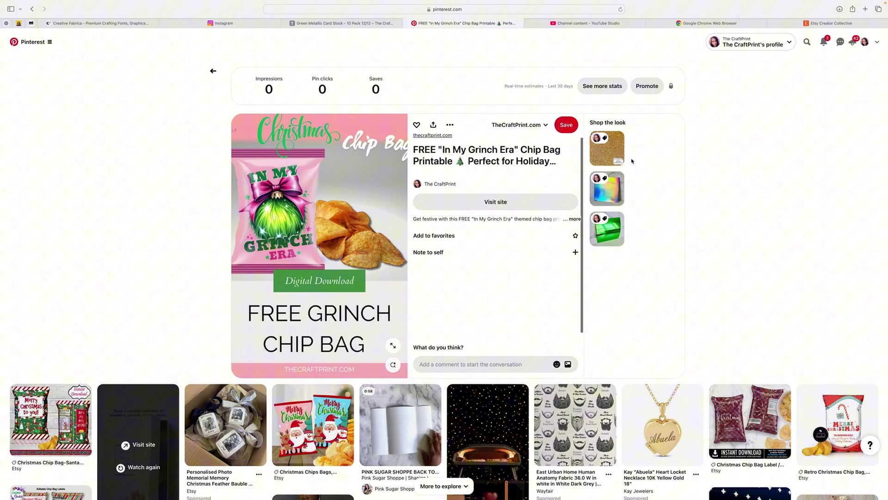